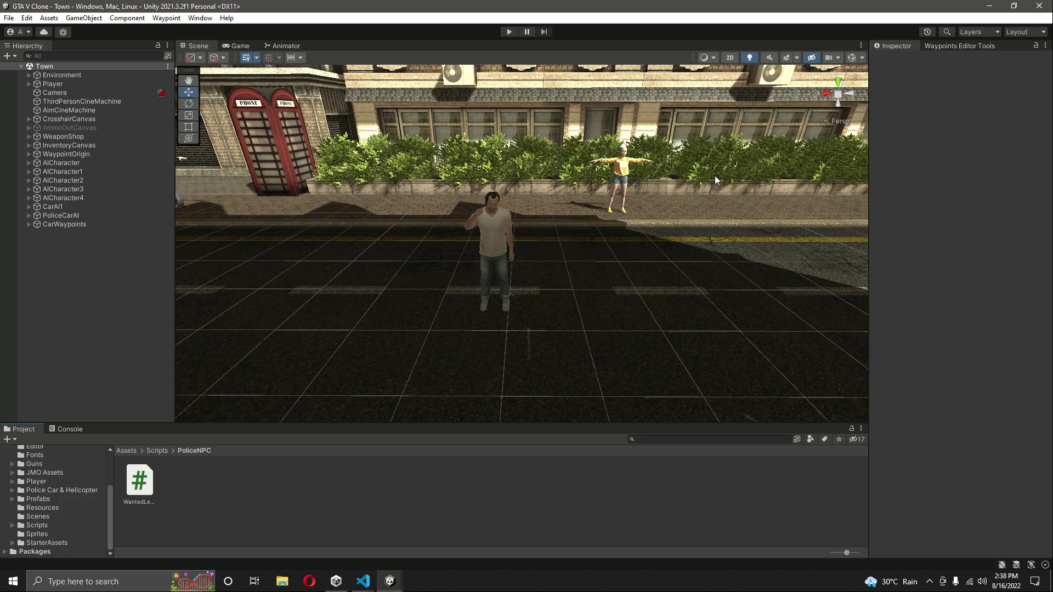
Step: Minimise Unity to the desktop and select the Special Forces Character Pack and Animations archives
{"action": "key", "text": "super+d"}
{"action": "left_click_drag", "start_coordinate": [532, 77], "coordinate": [214, 444]}
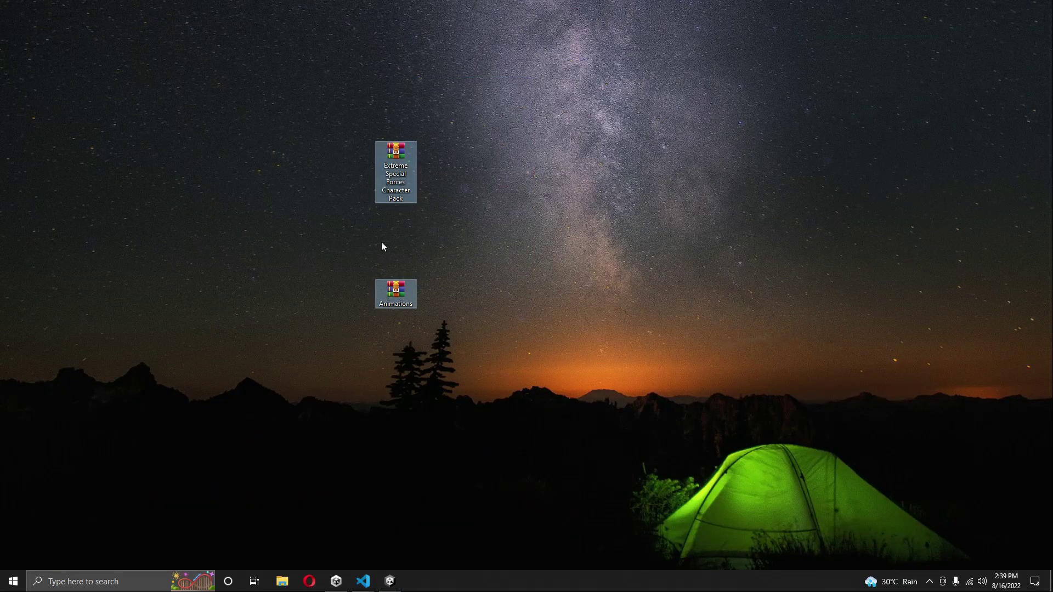
Step: Extract the Extreme Special Forces Character Pack and Animations archives in place
{"action": "left_click", "coordinate": [467, 209]}
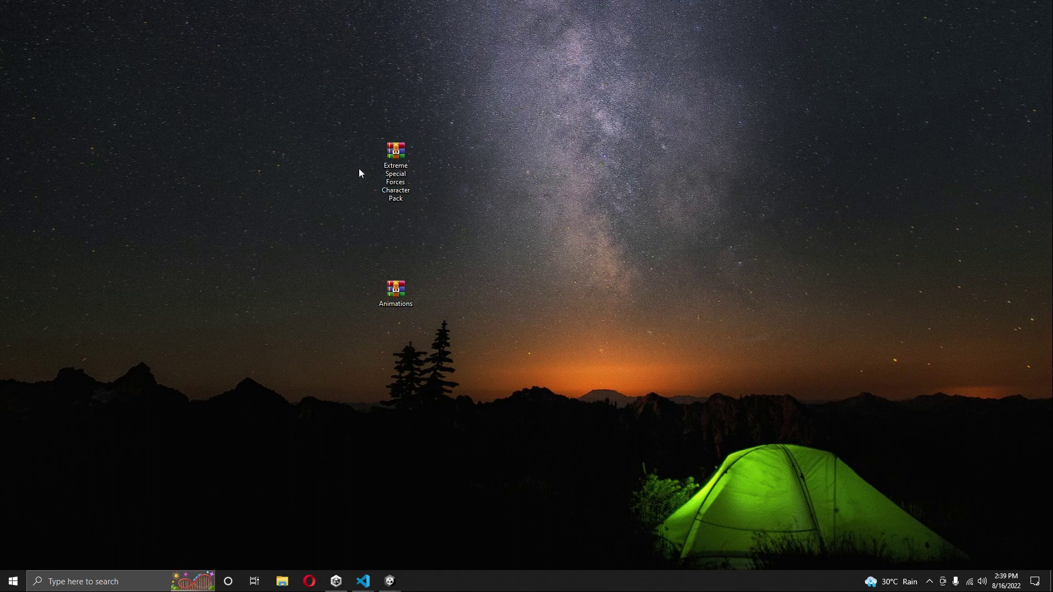
{"action": "left_click", "coordinate": [398, 174]}
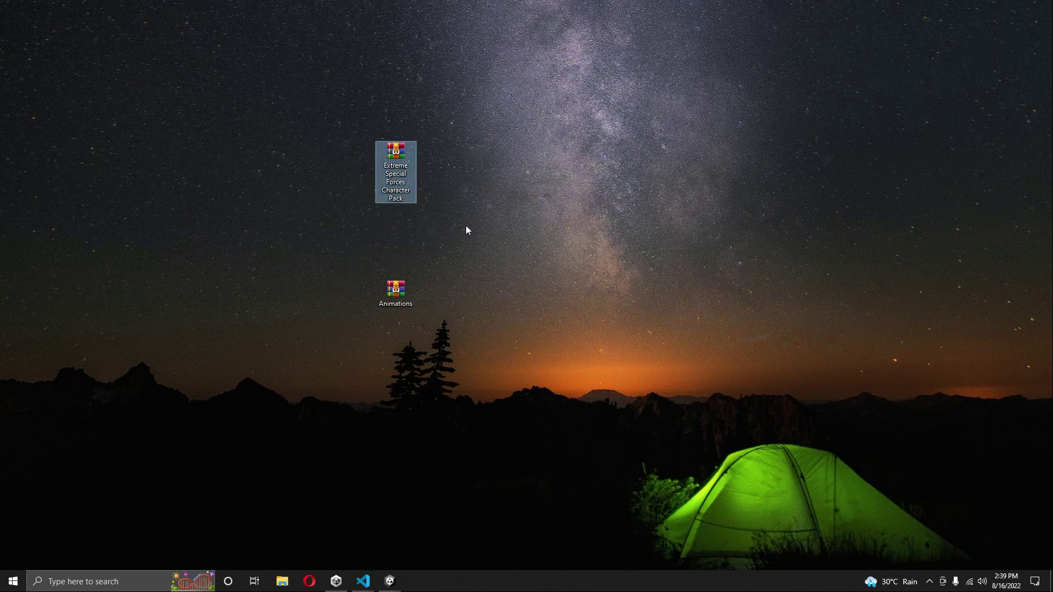
{"action": "right_click", "coordinate": [398, 175]}
{"action": "left_click", "coordinate": [448, 214]}
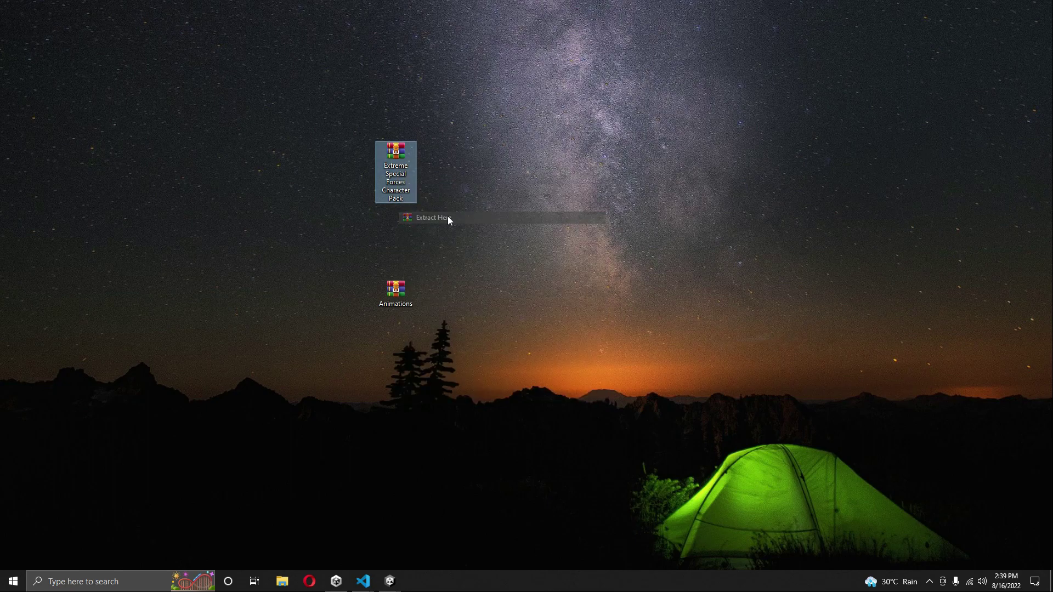
{"action": "left_click", "coordinate": [408, 301]}
{"action": "right_click", "coordinate": [397, 291]}
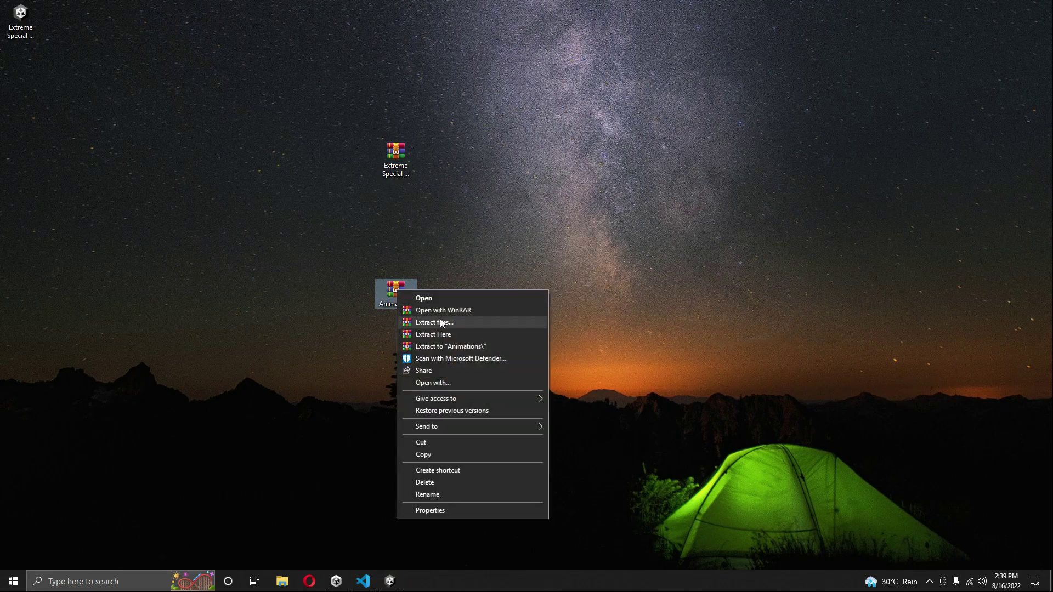
{"action": "left_click", "coordinate": [445, 334]}
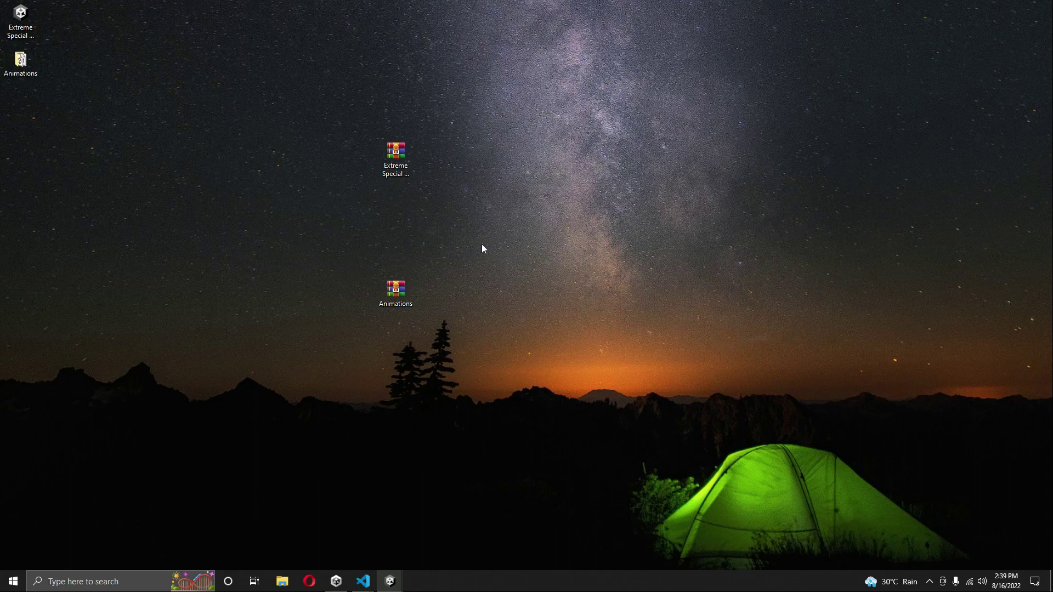
Step: Move the extracted items mid-screen, refresh the desktop and open the Animations folder
{"action": "left_click_drag", "start_coordinate": [92, 2], "coordinate": [11, 99]}
{"action": "left_click_drag", "start_coordinate": [26, 38], "coordinate": [470, 203]}
{"action": "left_click", "coordinate": [515, 226]}
{"action": "right_click", "coordinate": [559, 174]}
{"action": "left_click", "coordinate": [595, 205]}
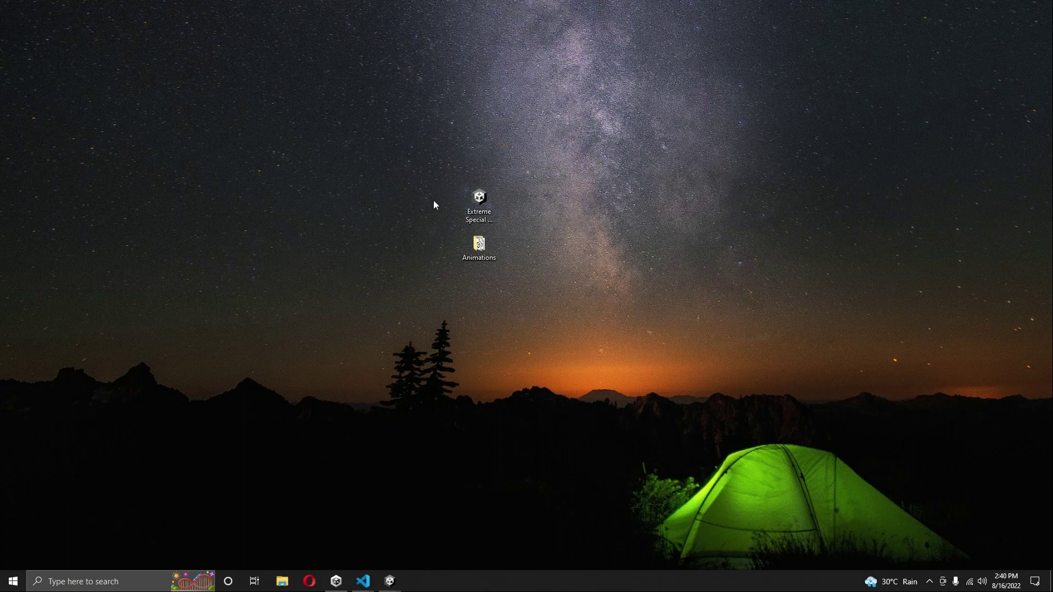
{"action": "left_click_drag", "start_coordinate": [404, 248], "coordinate": [522, 276]}
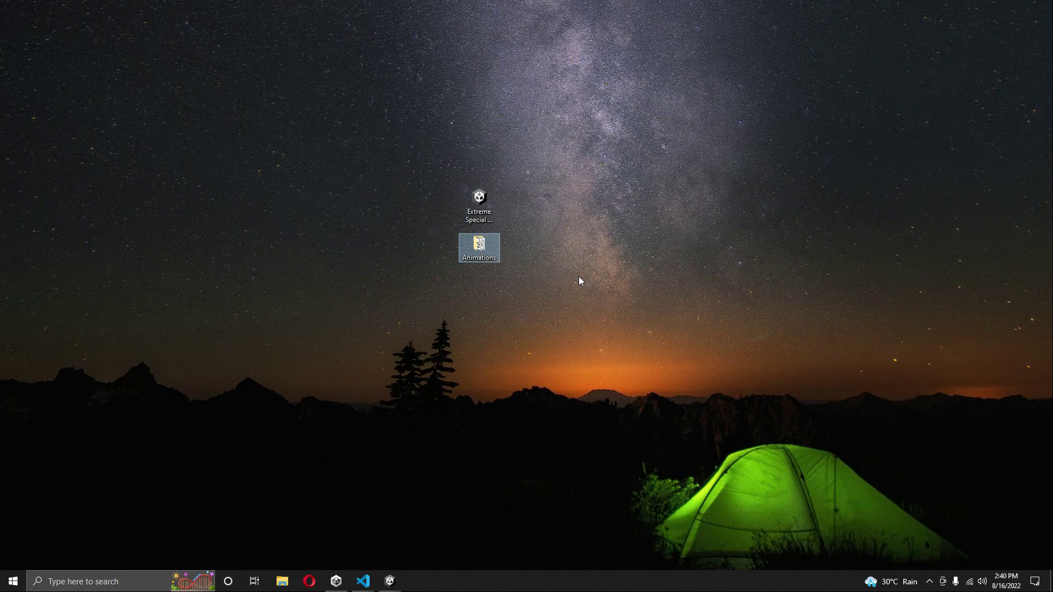
{"action": "double_click", "coordinate": [476, 248]}
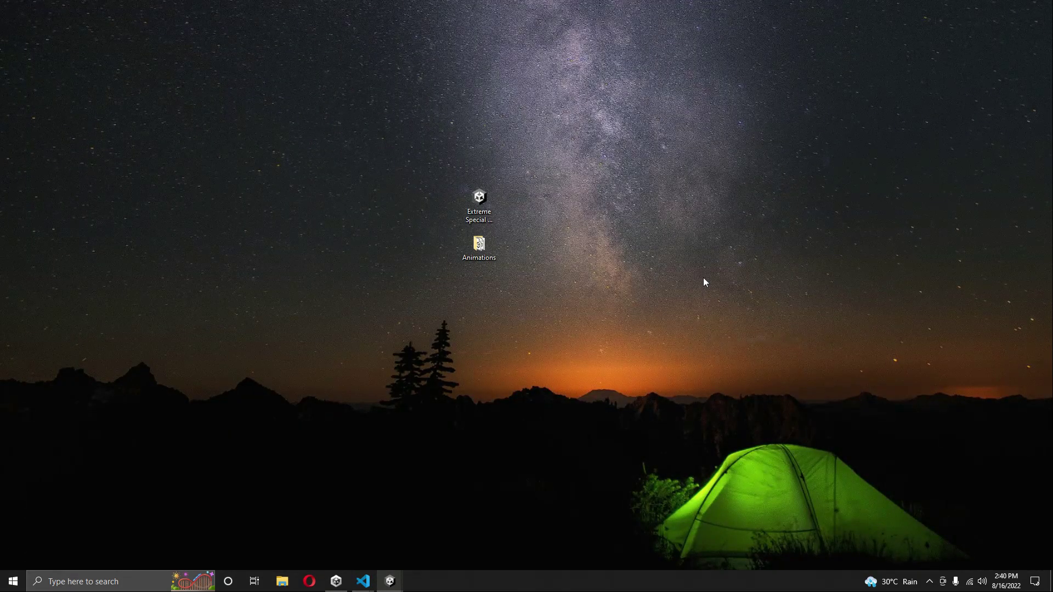
Step: Import every file of the Extreme Special Forces Character Pack unitypackage into Unity
{"action": "double_click", "coordinate": [479, 205]}
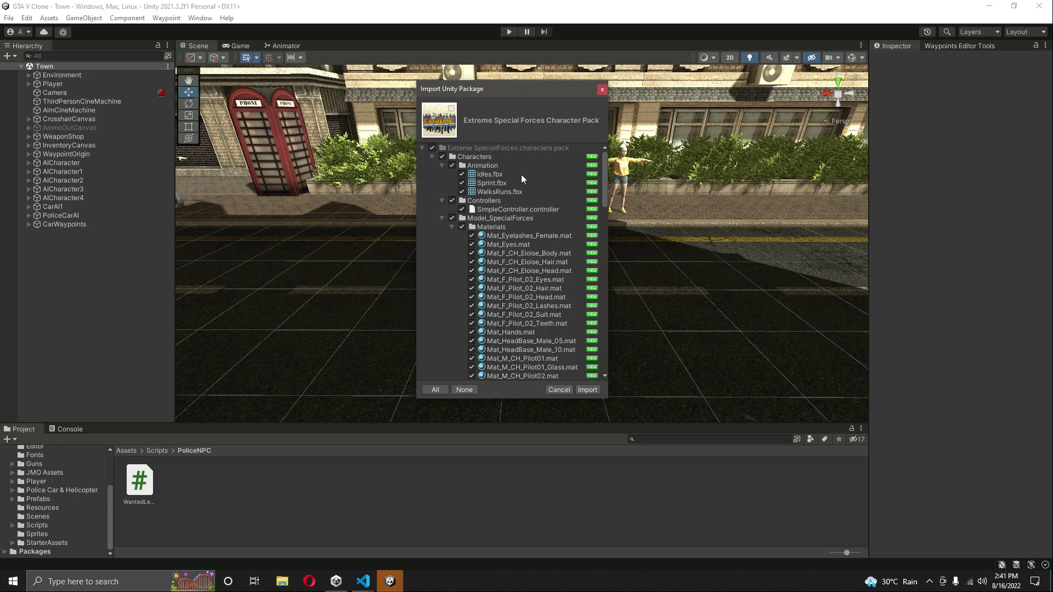
{"action": "scroll", "coordinate": [529, 182], "scroll_direction": "down", "scroll_amount": 6}
{"action": "scroll", "coordinate": [538, 198], "scroll_direction": "down", "scroll_amount": 10}
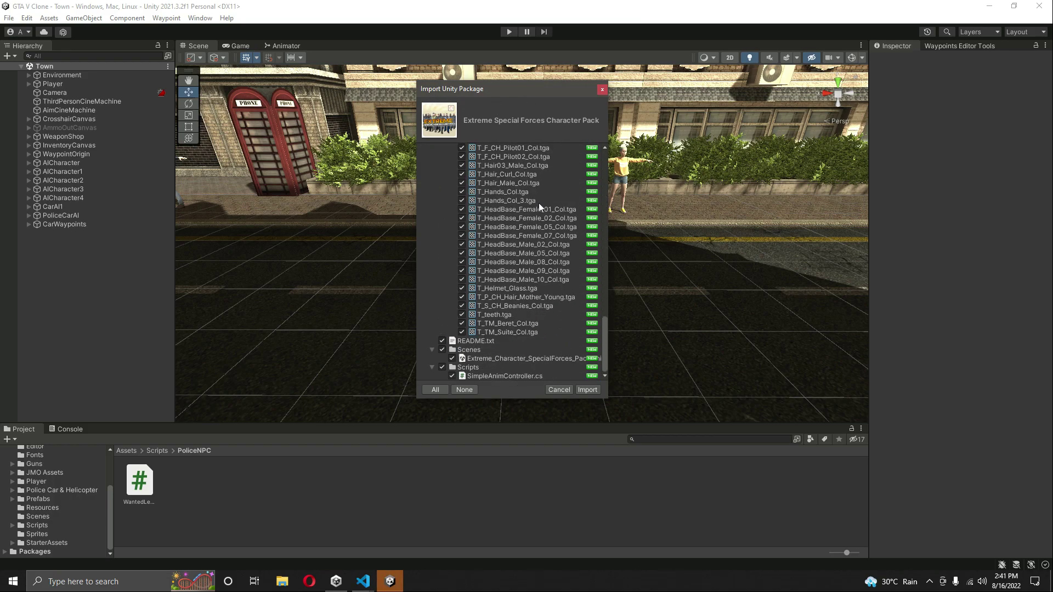
{"action": "scroll", "coordinate": [539, 204], "scroll_direction": "up", "scroll_amount": 15}
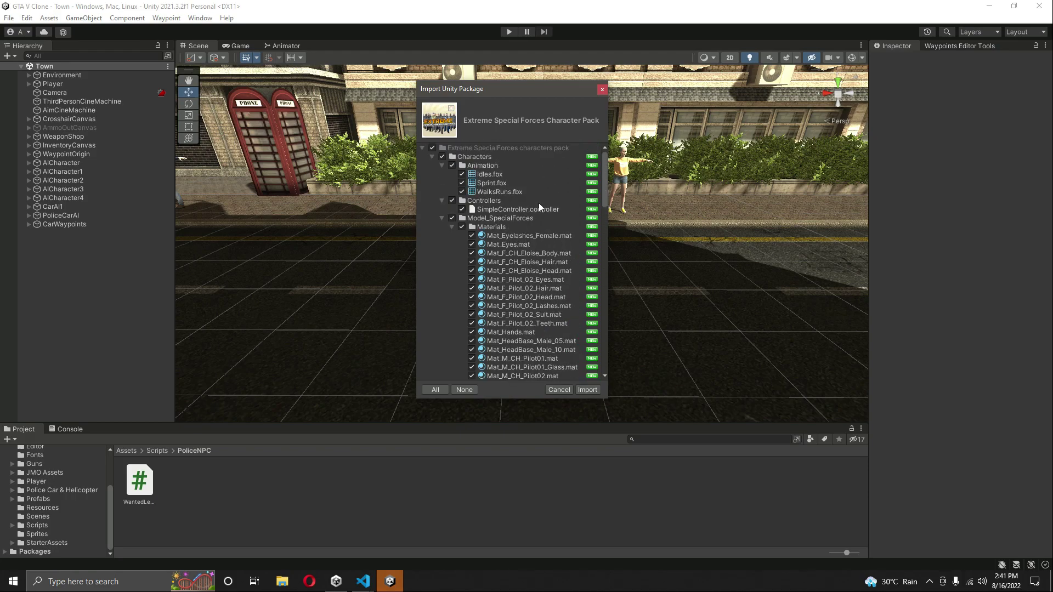
{"action": "scroll", "coordinate": [533, 229], "scroll_direction": "down", "scroll_amount": 18}
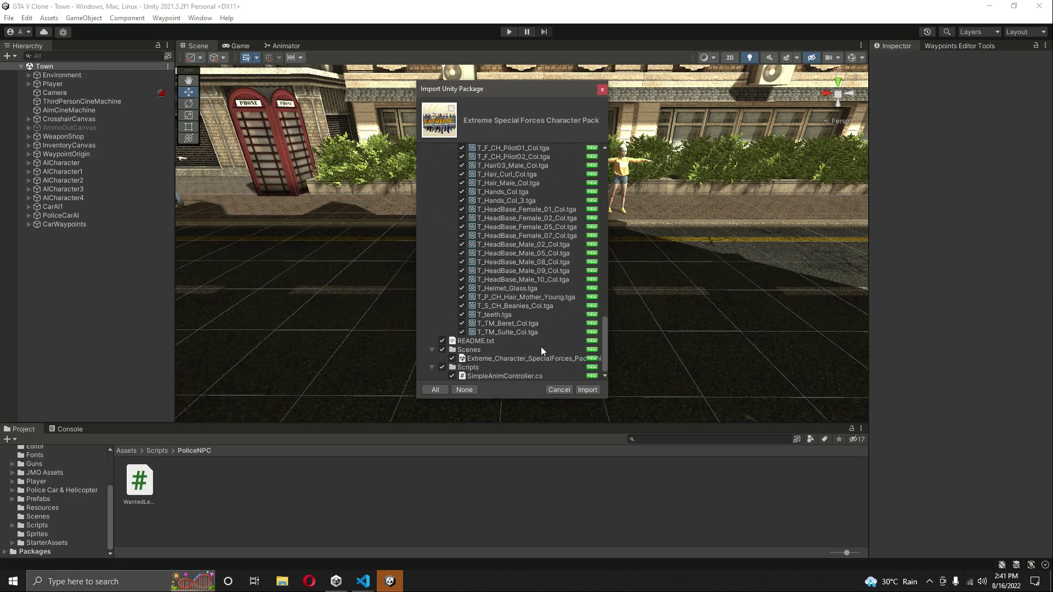
{"action": "left_click", "coordinate": [586, 389]}
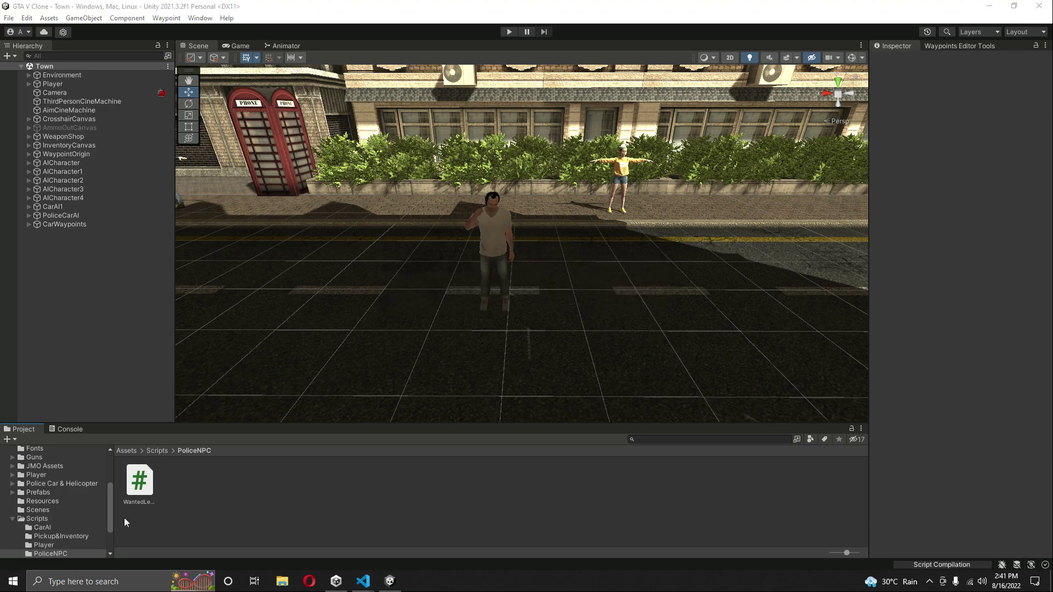
Step: Browse into the pack's Characters > Model_SpecialForces folder
{"action": "scroll", "coordinate": [64, 516], "scroll_direction": "up", "scroll_amount": 5}
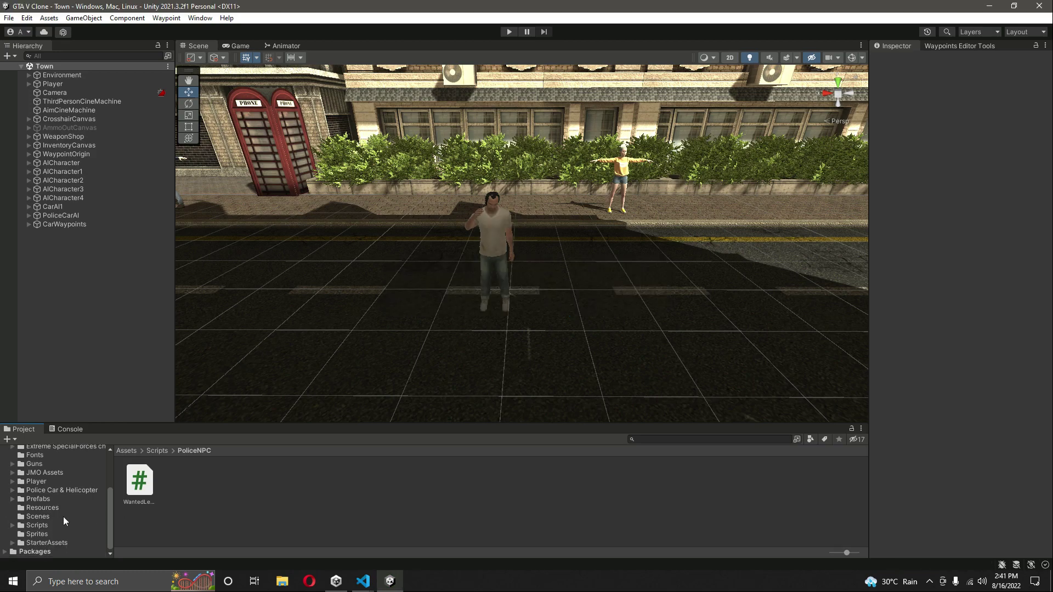
{"action": "left_click", "coordinate": [62, 512]}
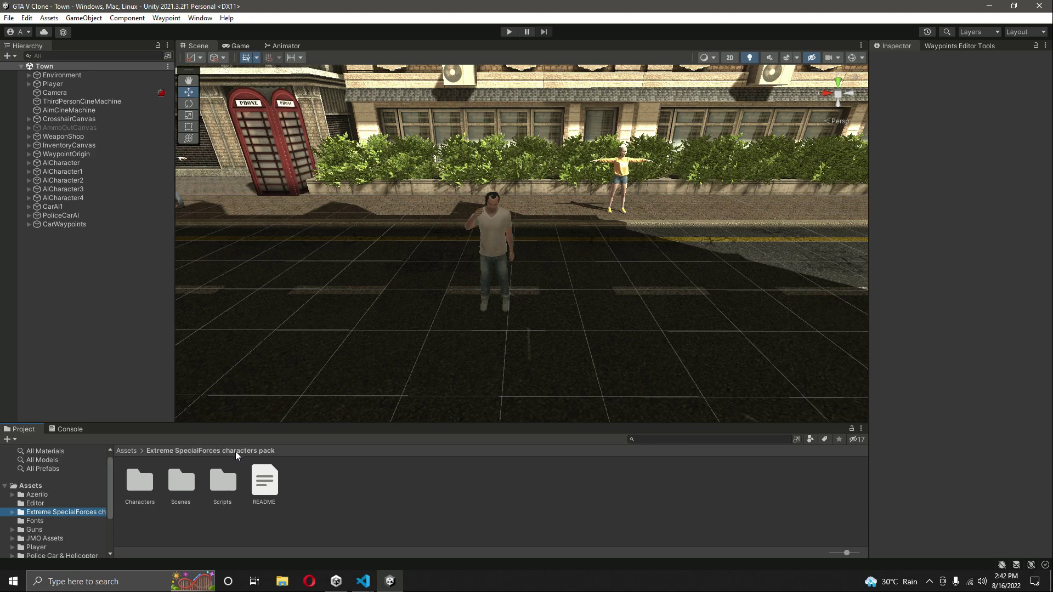
{"action": "double_click", "coordinate": [136, 486]}
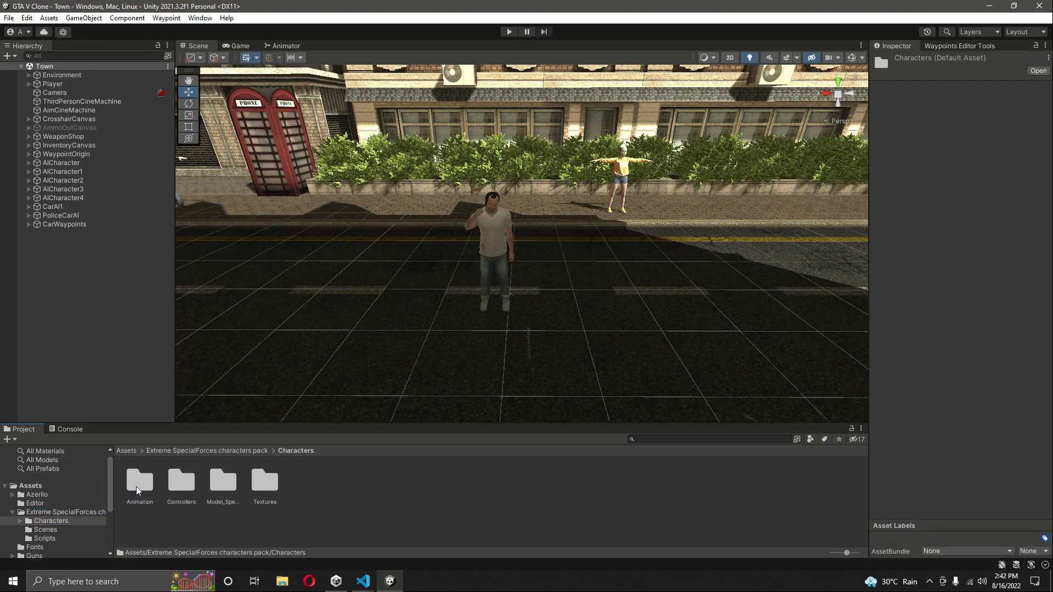
{"action": "left_click", "coordinate": [227, 483]}
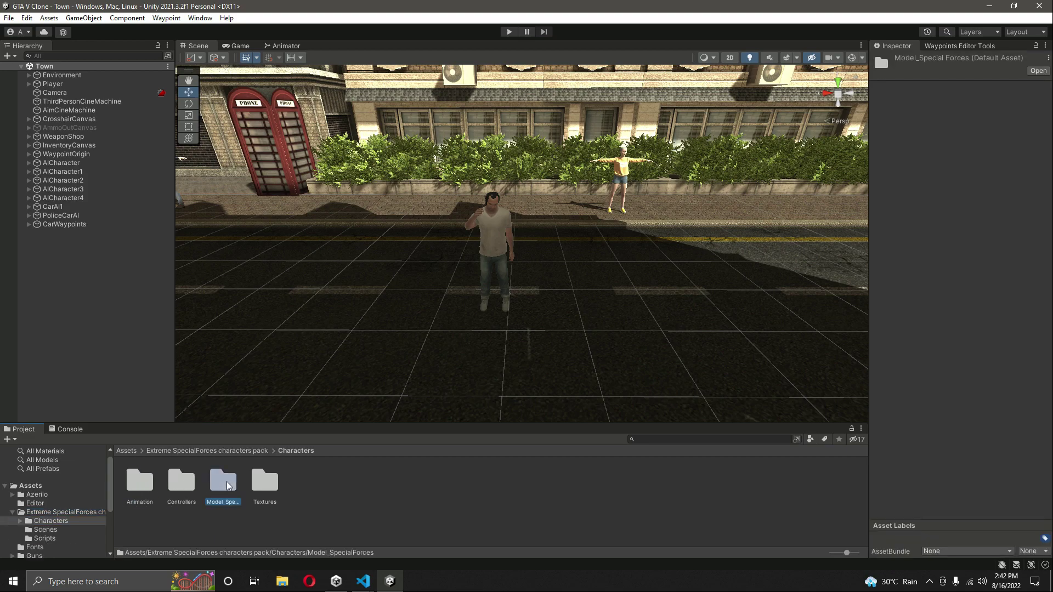
{"action": "double_click", "coordinate": [228, 486]}
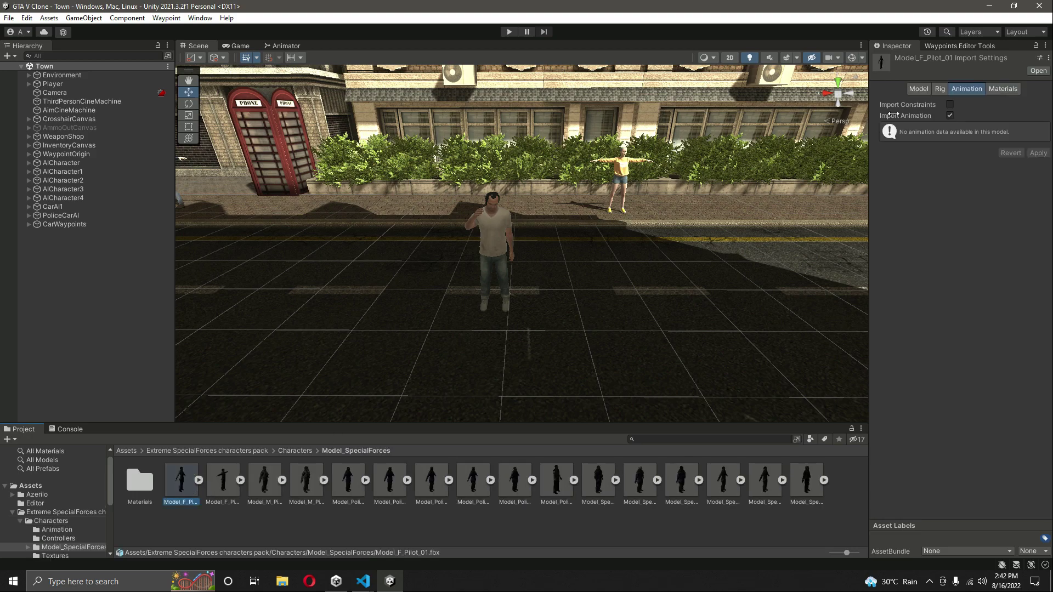
Step: Check each model's Rig settings, starting with Model_F_Pilot_01, then open the Animation folder
{"action": "left_click", "coordinate": [941, 92]}
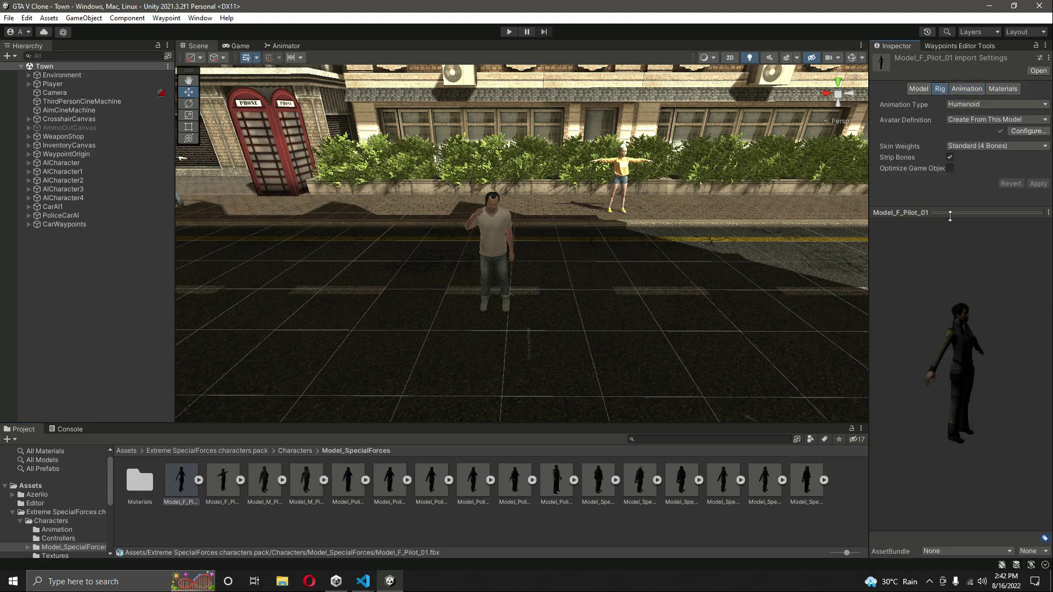
{"action": "left_click_drag", "start_coordinate": [937, 207], "coordinate": [936, 159]}
{"action": "left_click", "coordinate": [182, 481]}
{"action": "key", "text": "Right"}
{"action": "key", "text": "Right"}
{"action": "key", "text": "Right"}
{"action": "key", "text": "Right"}
{"action": "key", "text": "Right"}
{"action": "key", "text": "Right"}
{"action": "key", "text": "Right"}
{"action": "key", "text": "Right"}
{"action": "key", "text": "Right"}
{"action": "key", "text": "Right"}
{"action": "key", "text": "Right"}
{"action": "key", "text": "Right"}
{"action": "key", "text": "Right"}
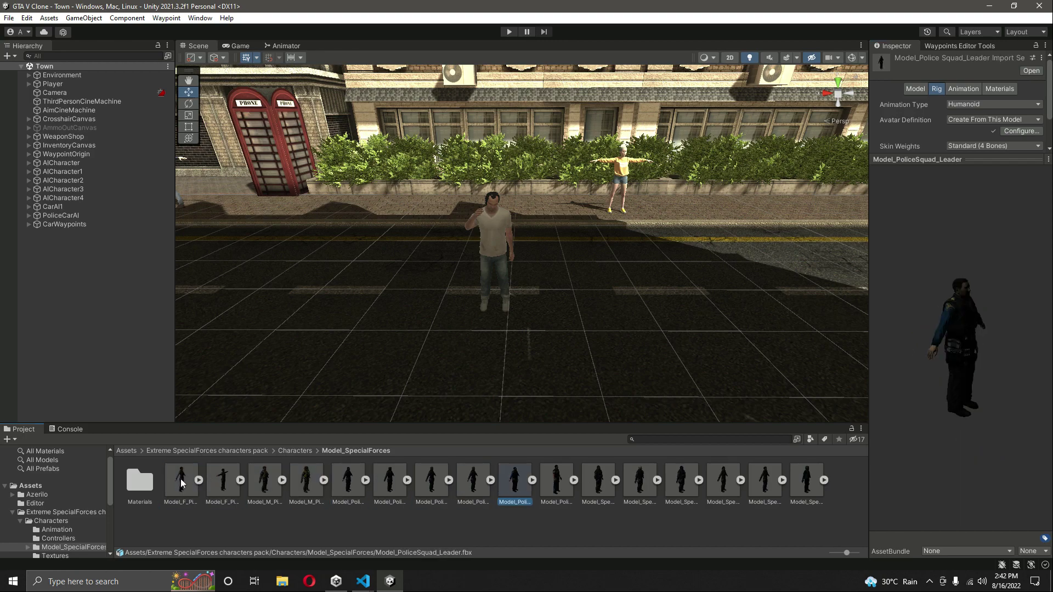
{"action": "key", "text": "Right"}
{"action": "key", "text": "Right"}
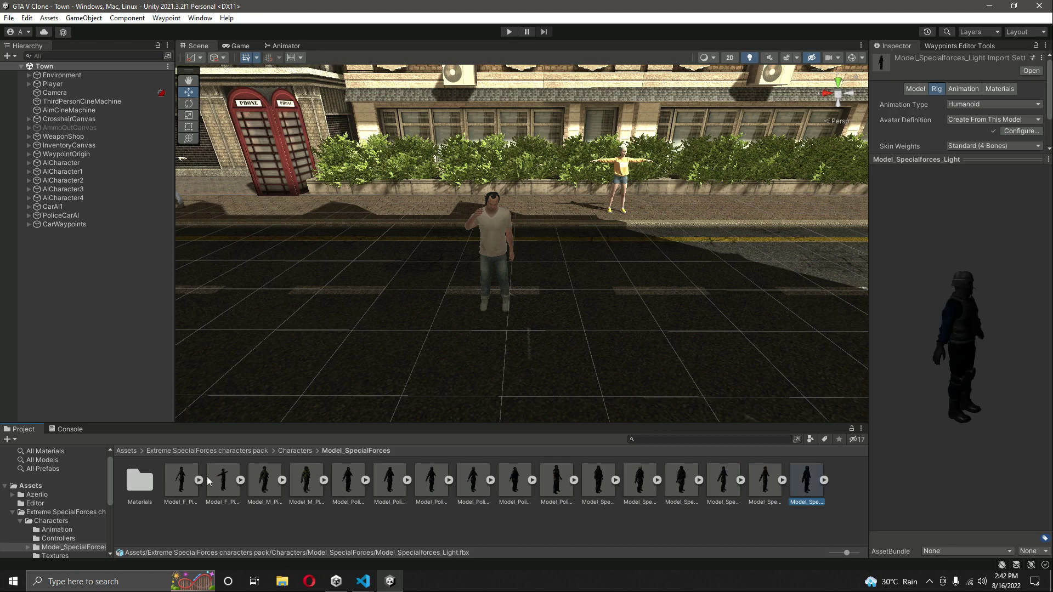
{"action": "left_click", "coordinate": [76, 530]}
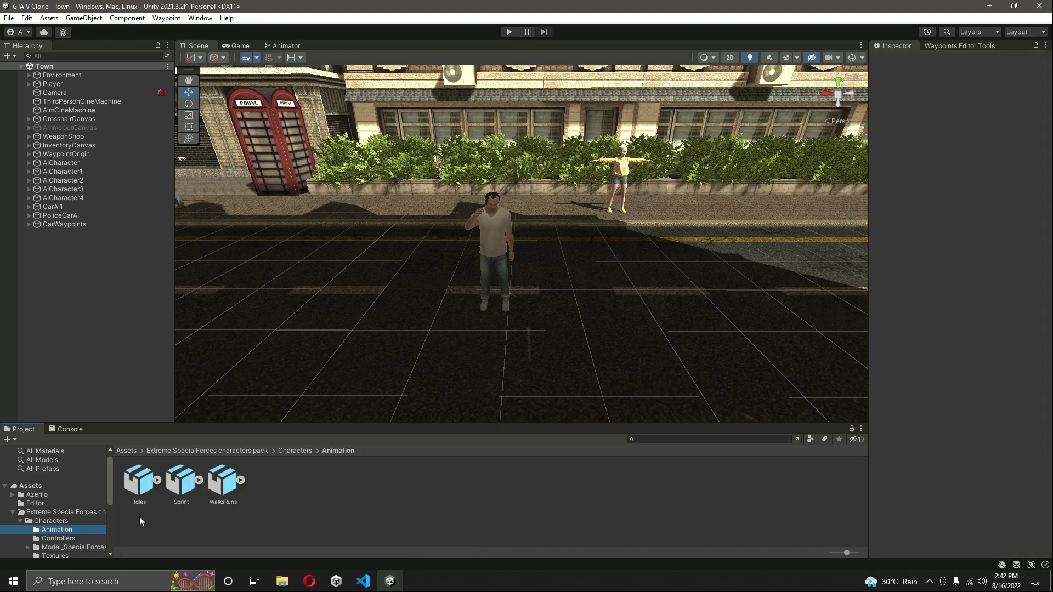
Step: Browse the Controllers, Model_SpecialForces, pack root and Animation folders in the Project panel
{"action": "scroll", "coordinate": [62, 541], "scroll_direction": "down", "scroll_amount": 2}
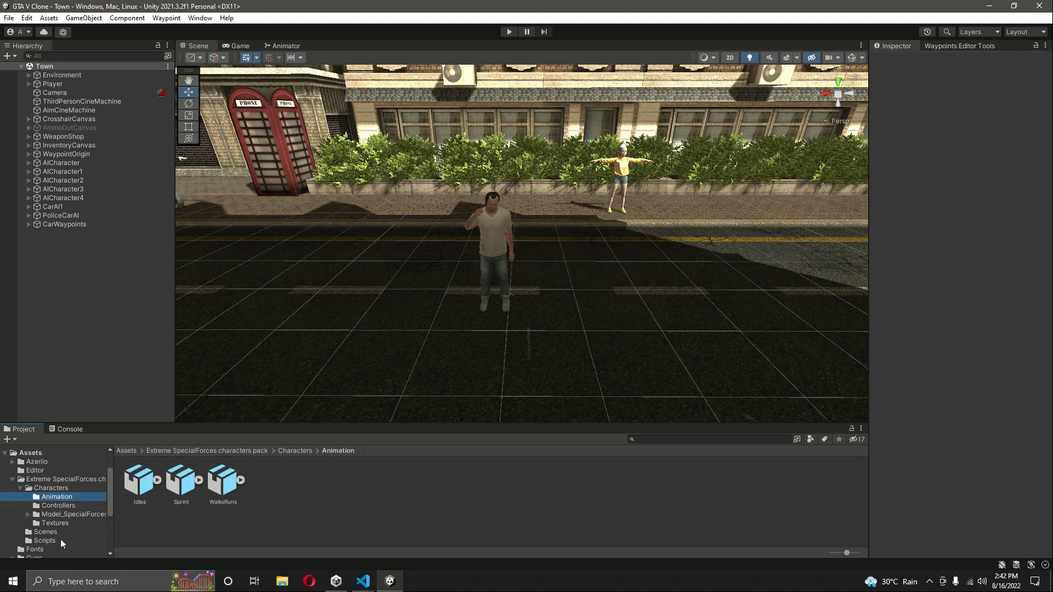
{"action": "left_click", "coordinate": [59, 506]}
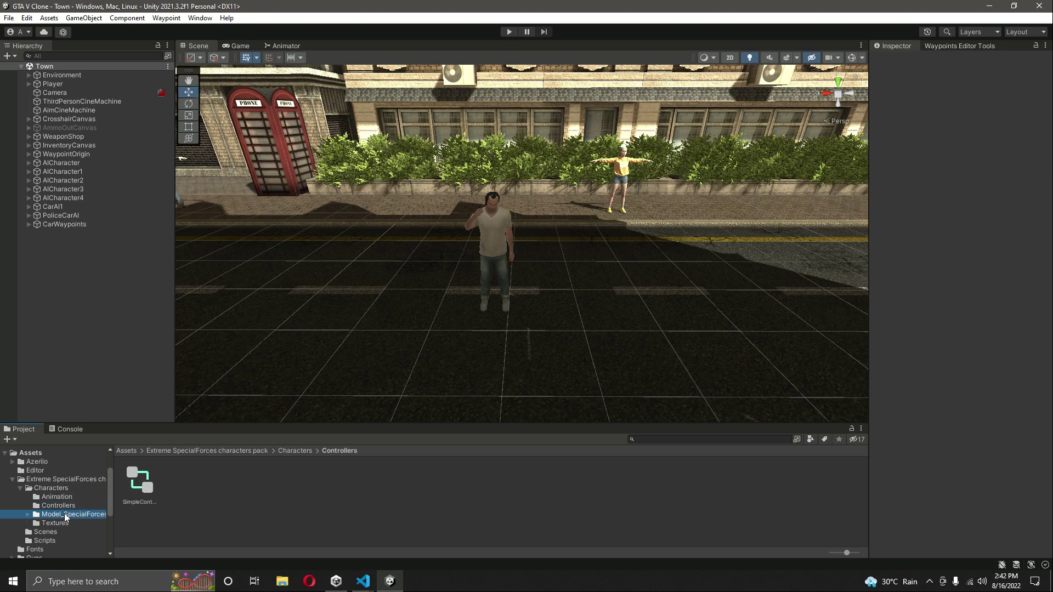
{"action": "left_click", "coordinate": [67, 515]}
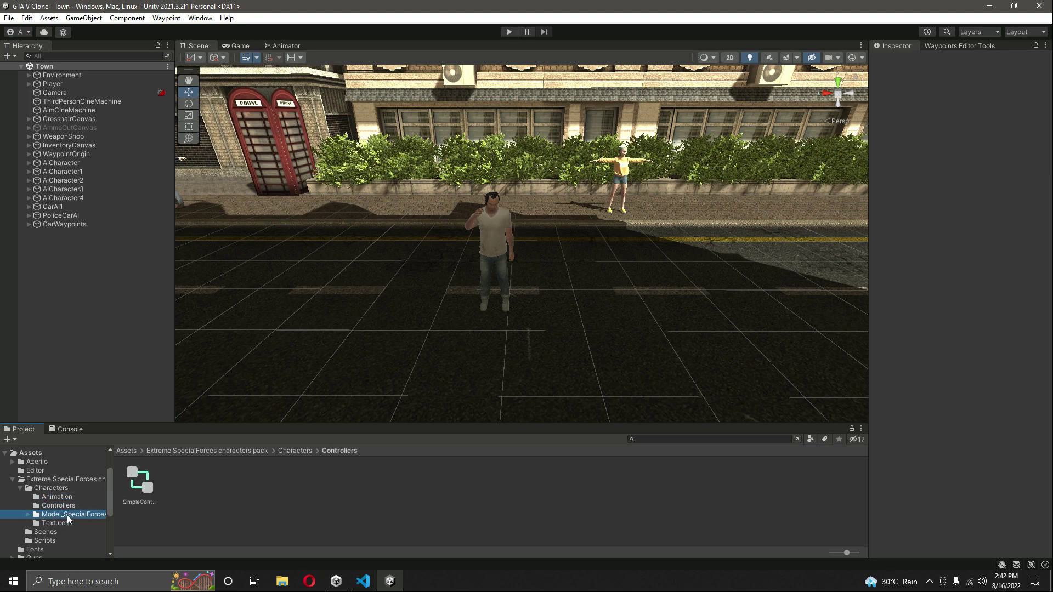
{"action": "left_click", "coordinate": [42, 479]}
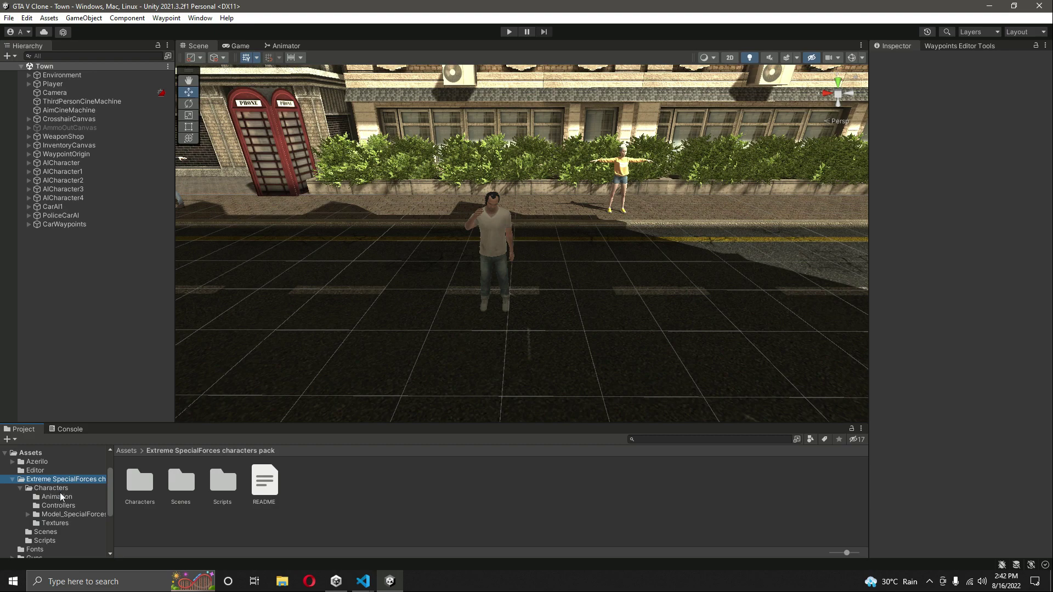
{"action": "left_click", "coordinate": [61, 496]}
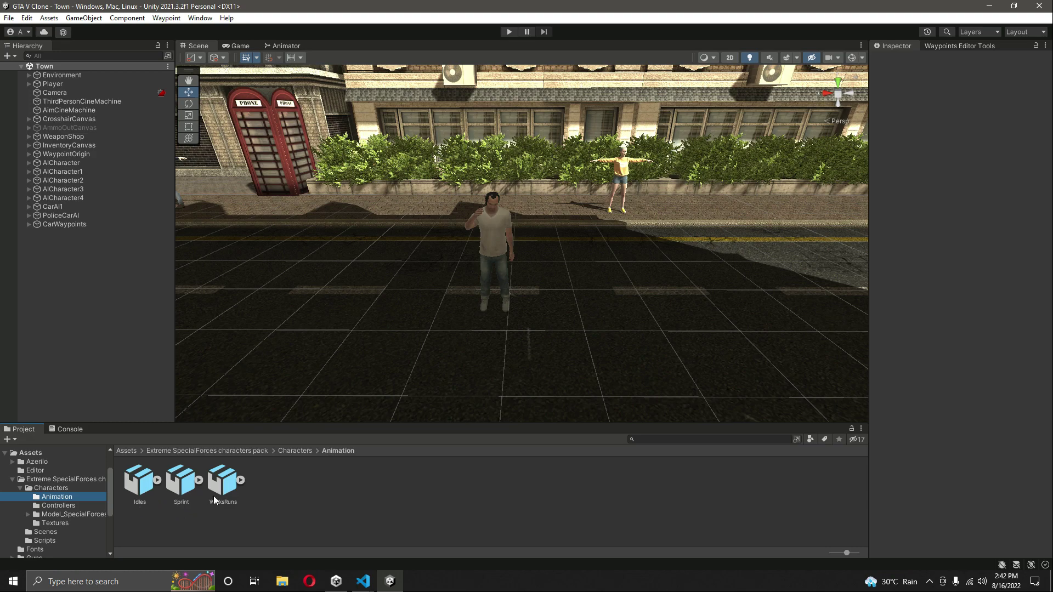
Step: Drag the desktop Animations folder into Unity's Characters > Animation folder
{"action": "key", "text": "super+d"}
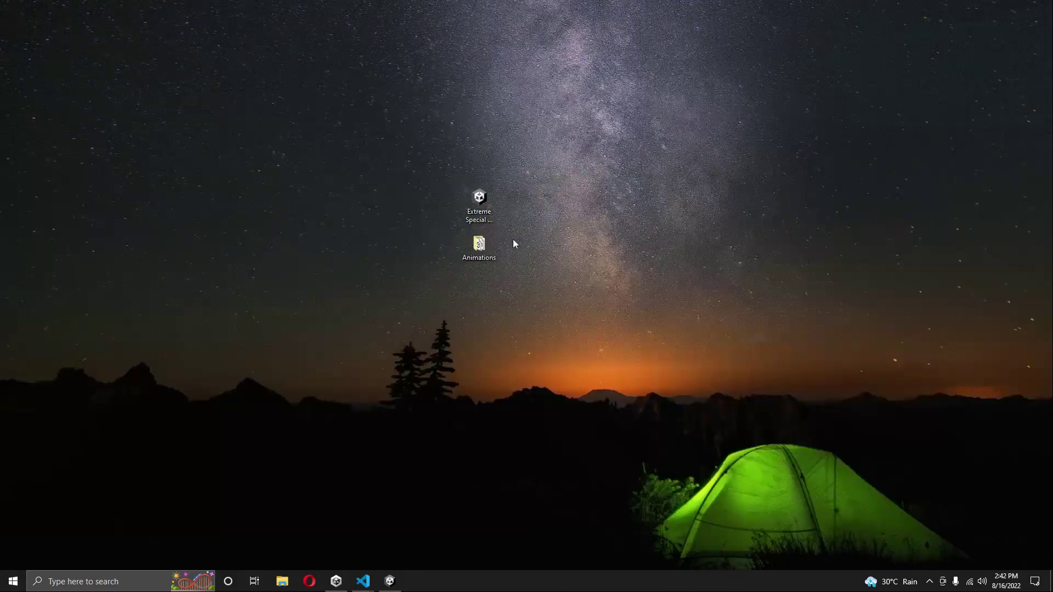
{"action": "left_click_drag", "start_coordinate": [472, 246], "coordinate": [410, 528]}
{"action": "left_click_drag", "start_coordinate": [340, 497], "coordinate": [340, 497]}
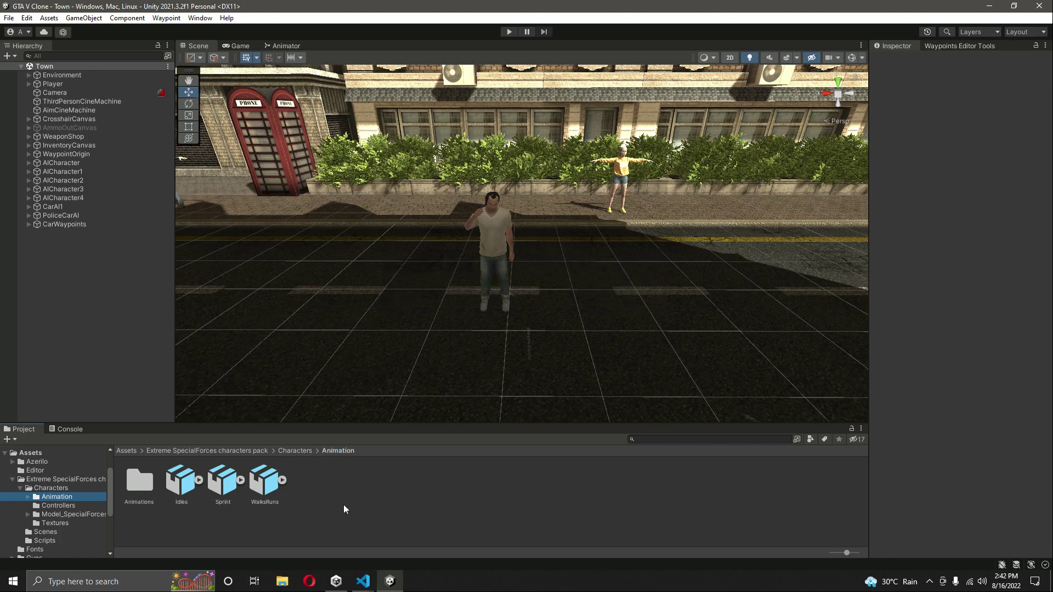
Step: Delete SimpleController.controller from the Controllers folder, then return to the Characters folder
{"action": "double_click", "coordinate": [139, 481]}
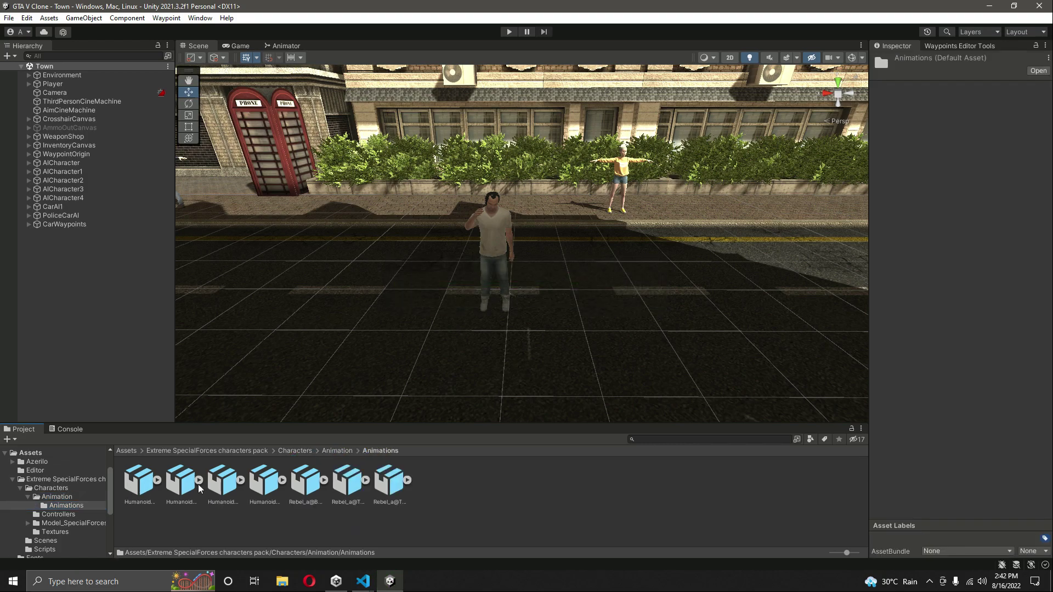
{"action": "left_click", "coordinate": [336, 450]}
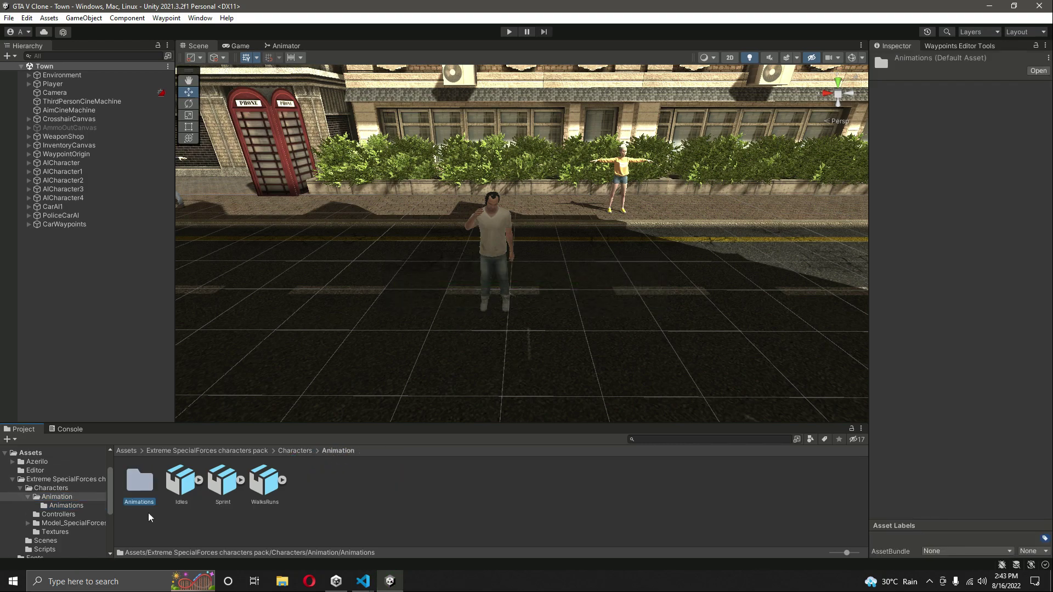
{"action": "left_click", "coordinate": [58, 514]}
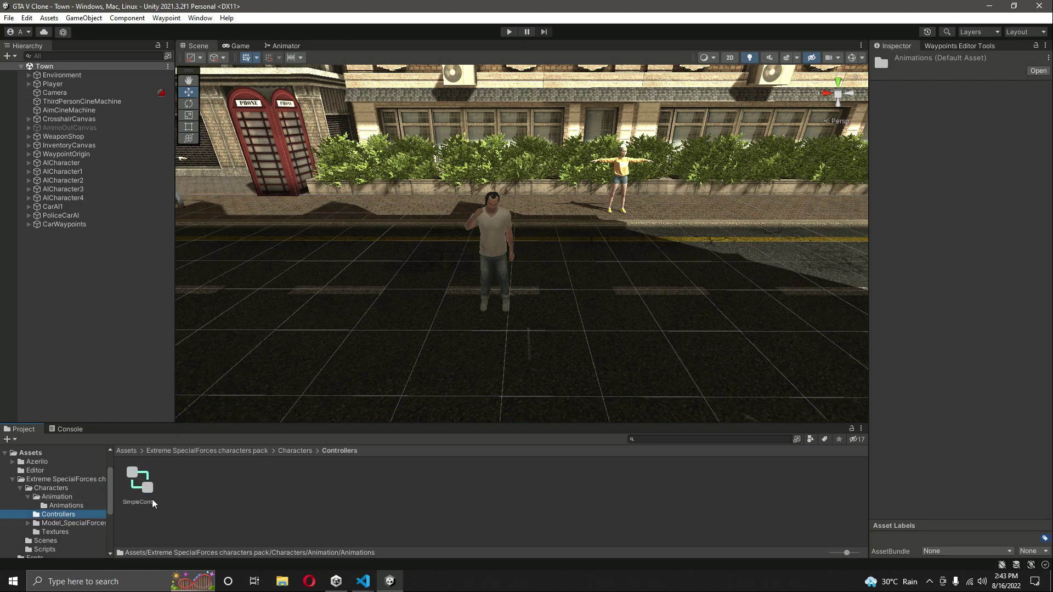
{"action": "left_click", "coordinate": [141, 478]}
{"action": "key", "text": "Delete"}
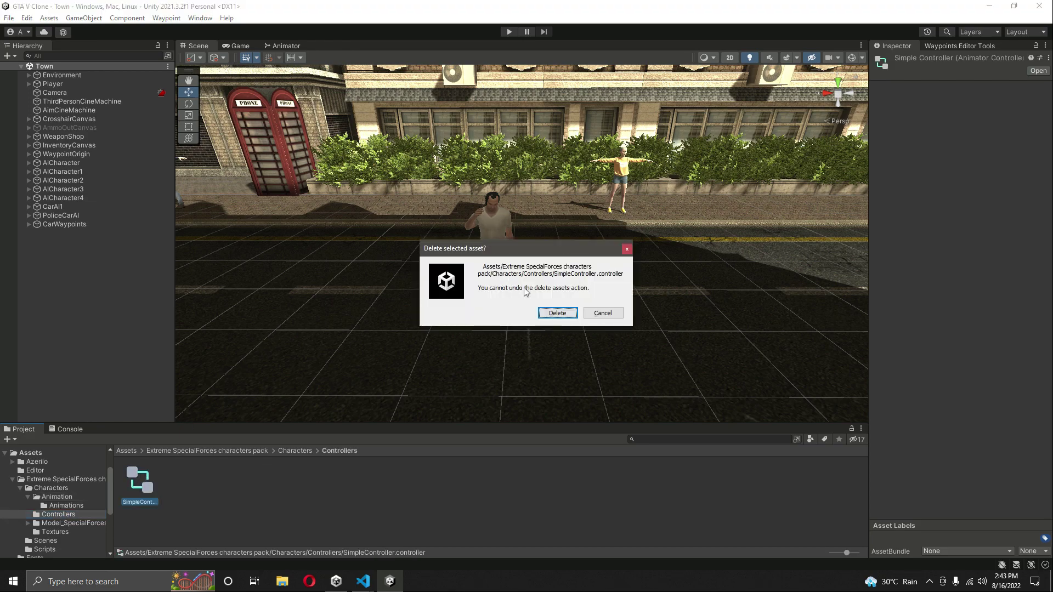
{"action": "left_click", "coordinate": [557, 313]}
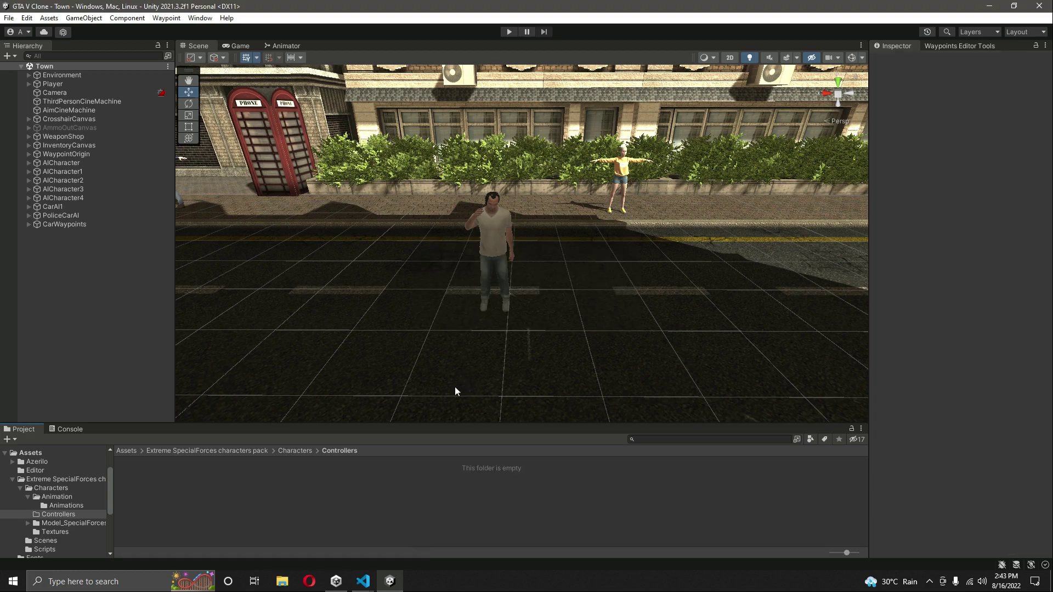
{"action": "left_click", "coordinate": [27, 497]}
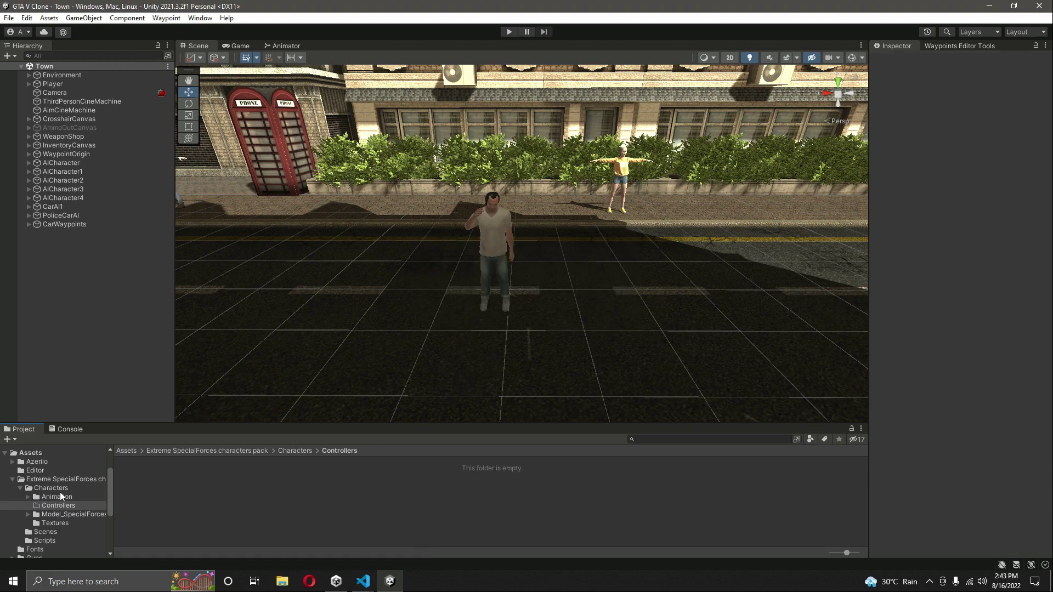
{"action": "left_click", "coordinate": [61, 488]}
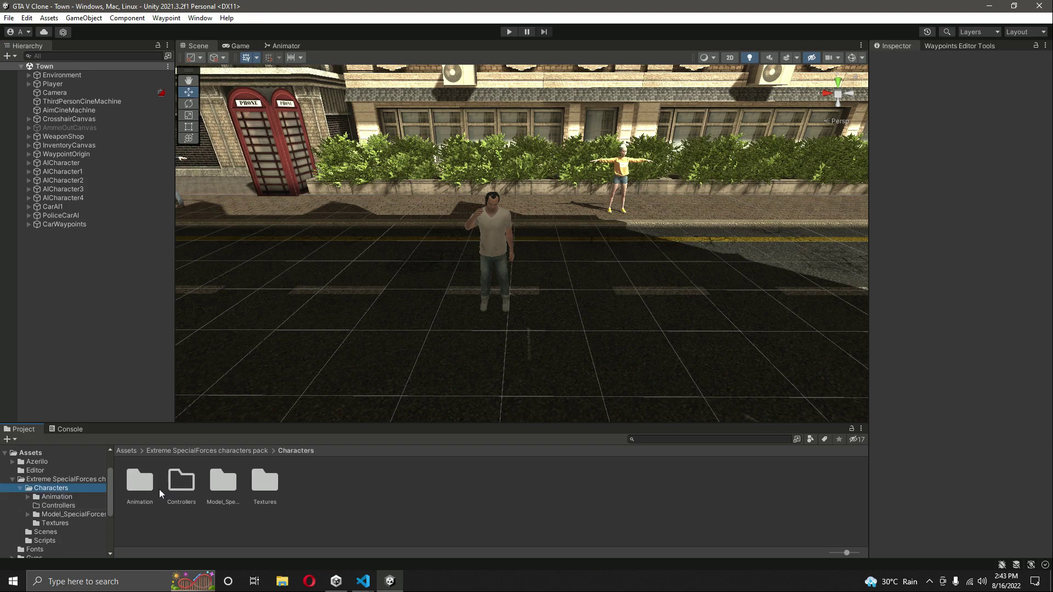
Step: Confirm the pilot, Model_PoliceSquad_03_F and Model_PoliceSquad_04_F rigs are set to Humanoid
{"action": "double_click", "coordinate": [215, 482]}
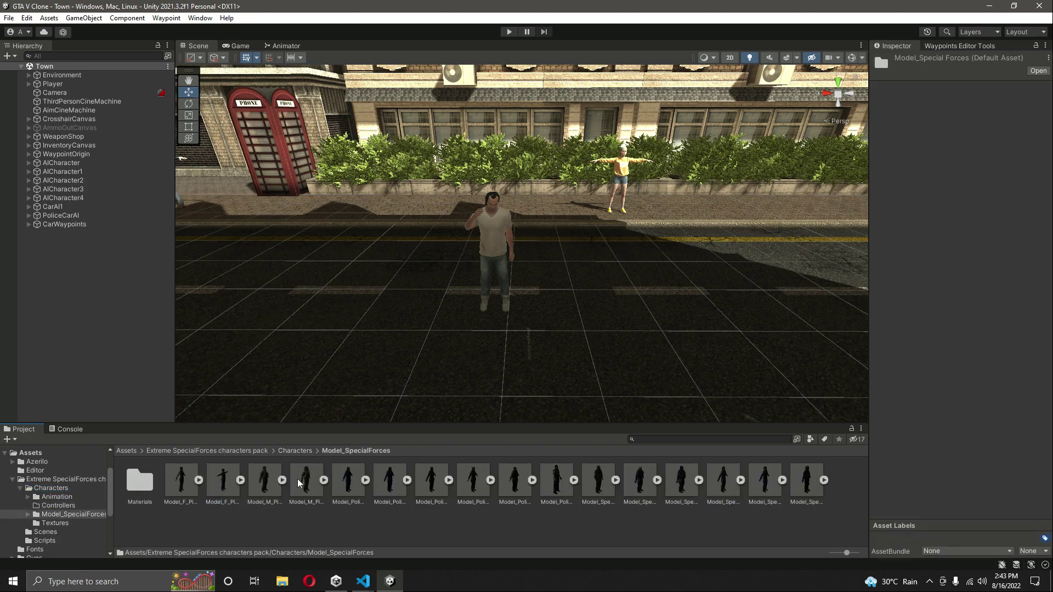
{"action": "left_click", "coordinate": [264, 480]}
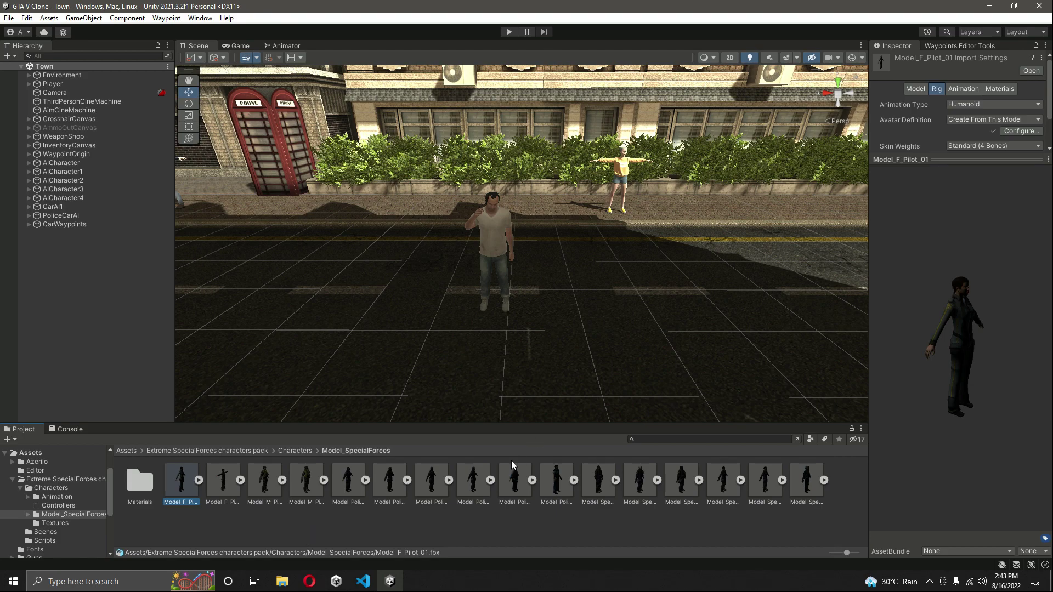
{"action": "key", "text": "Right"}
{"action": "key", "text": "Right"}
{"action": "key", "text": "Right"}
{"action": "key", "text": "Right"}
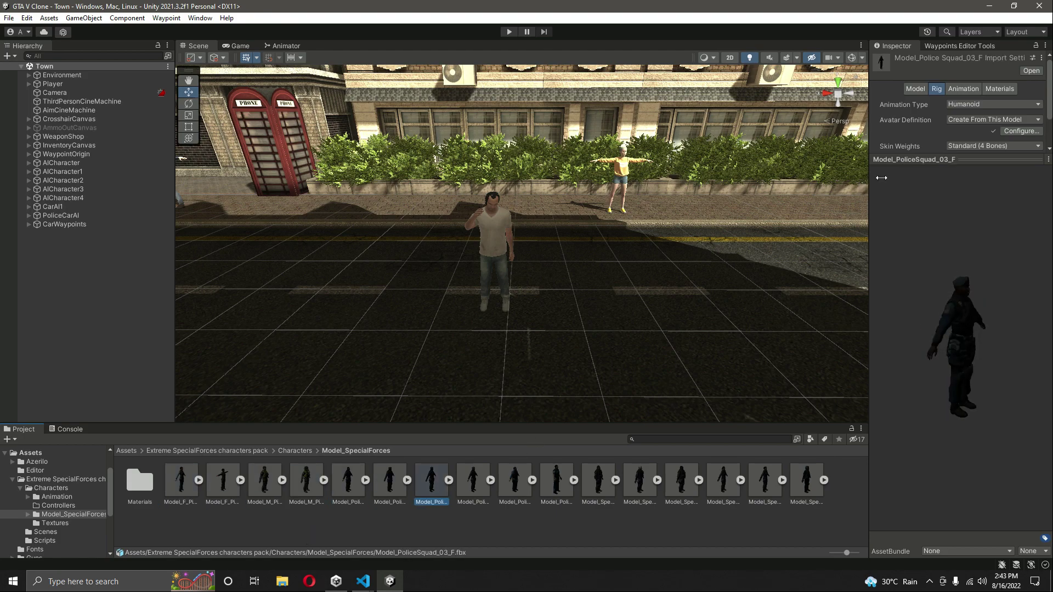
{"action": "left_click", "coordinate": [968, 163]}
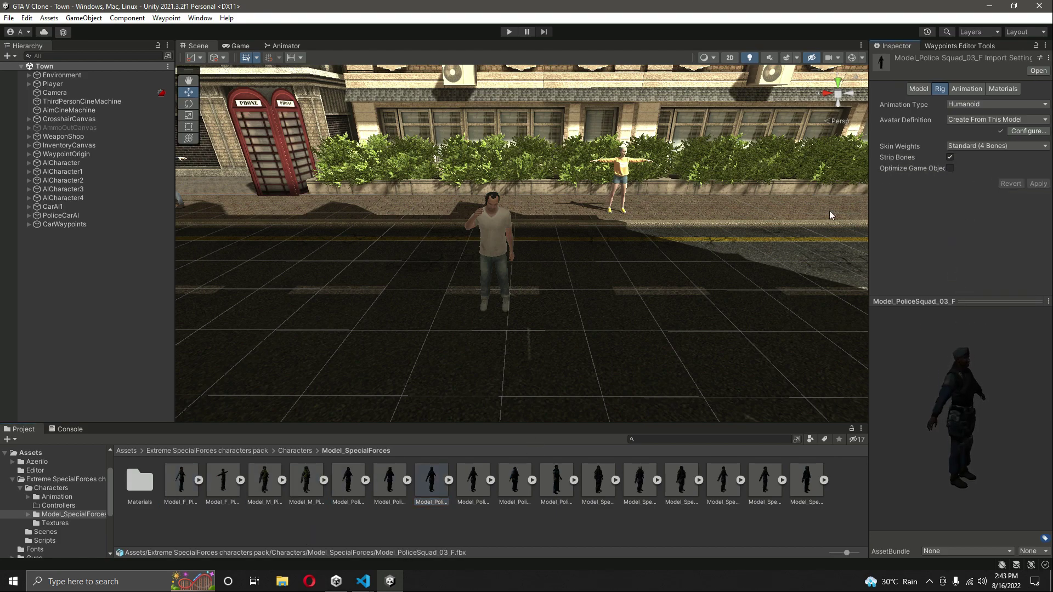
{"action": "left_click", "coordinate": [475, 473]}
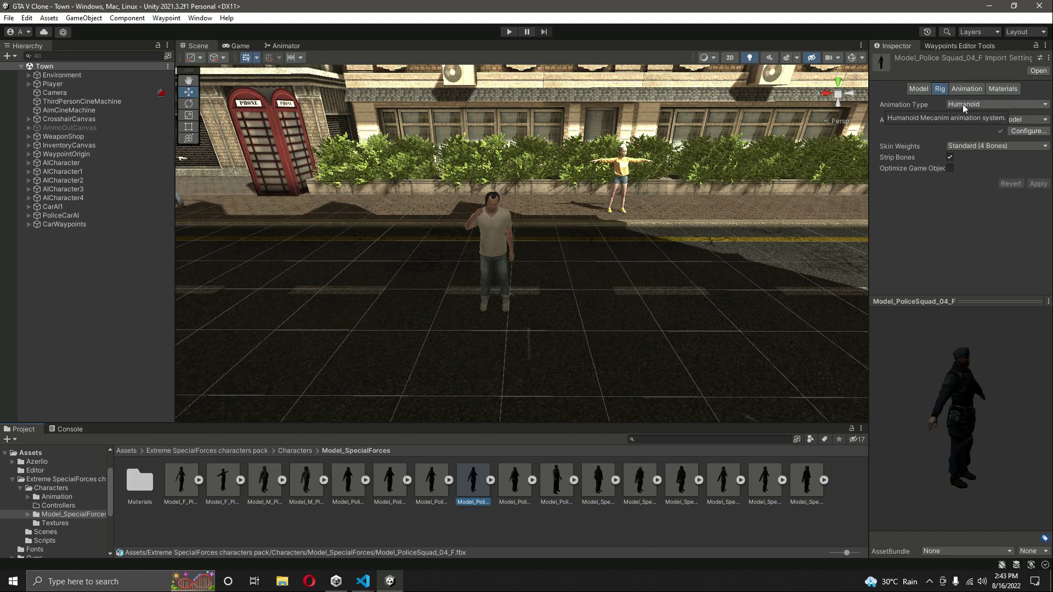
Step: Open the Animations clips folder and step through the clips, starting with DeathBackAssaultRifle
{"action": "left_click", "coordinate": [56, 496]}
{"action": "double_click", "coordinate": [143, 480]}
{"action": "left_click", "coordinate": [144, 482]}
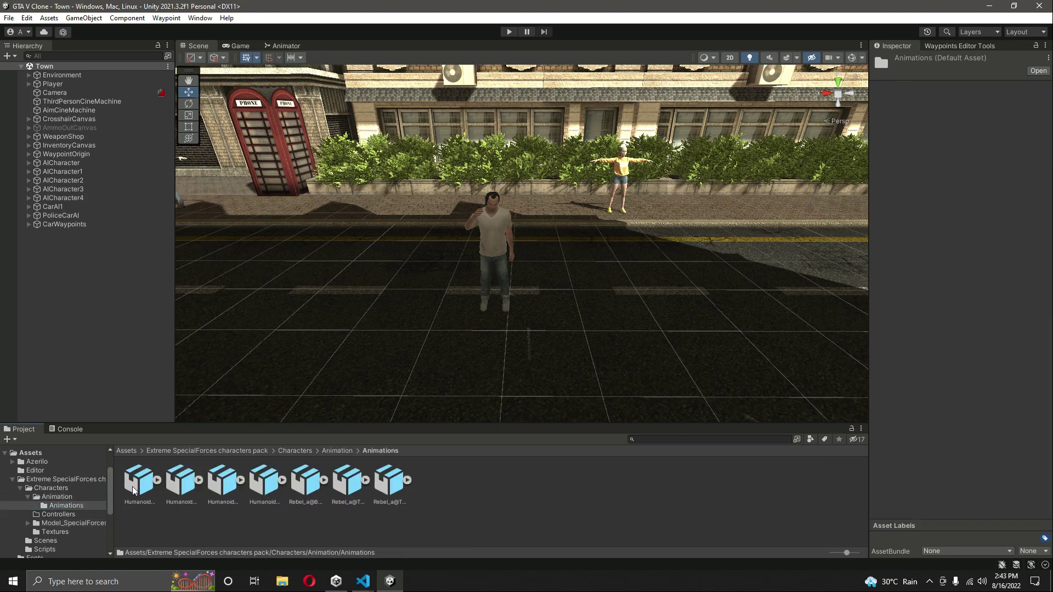
{"action": "left_click", "coordinate": [184, 487]}
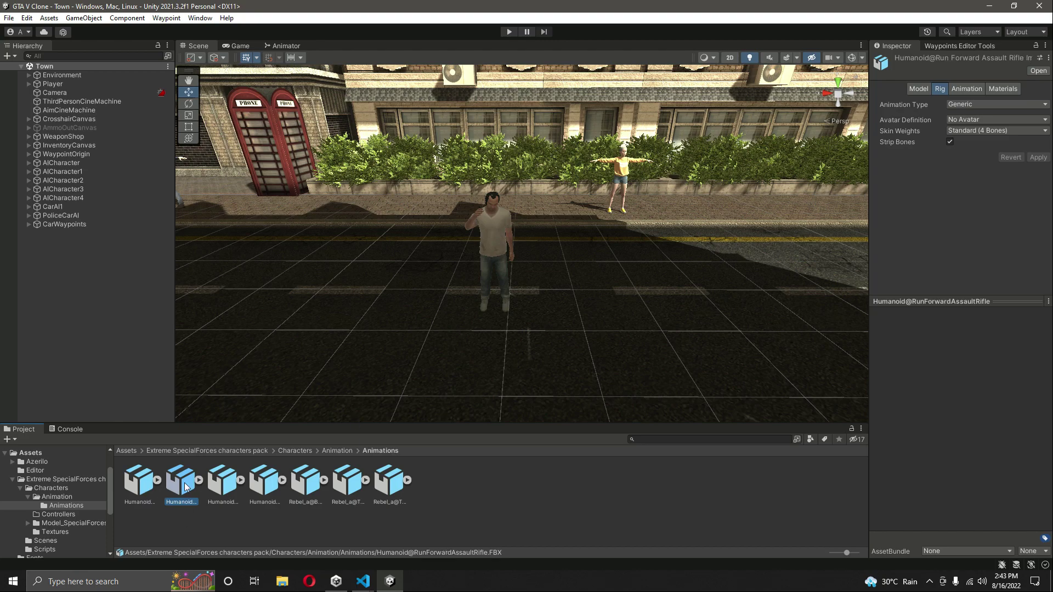
{"action": "key", "text": "Right"}
{"action": "key", "text": "Right"}
{"action": "key", "text": "Right"}
{"action": "key", "text": "Right"}
{"action": "key", "text": "Right"}
{"action": "key", "text": "Left"}
{"action": "key", "text": "Left"}
{"action": "key", "text": "Left"}
{"action": "key", "text": "Left"}
{"action": "key", "text": "Left"}
{"action": "key", "text": "Left"}
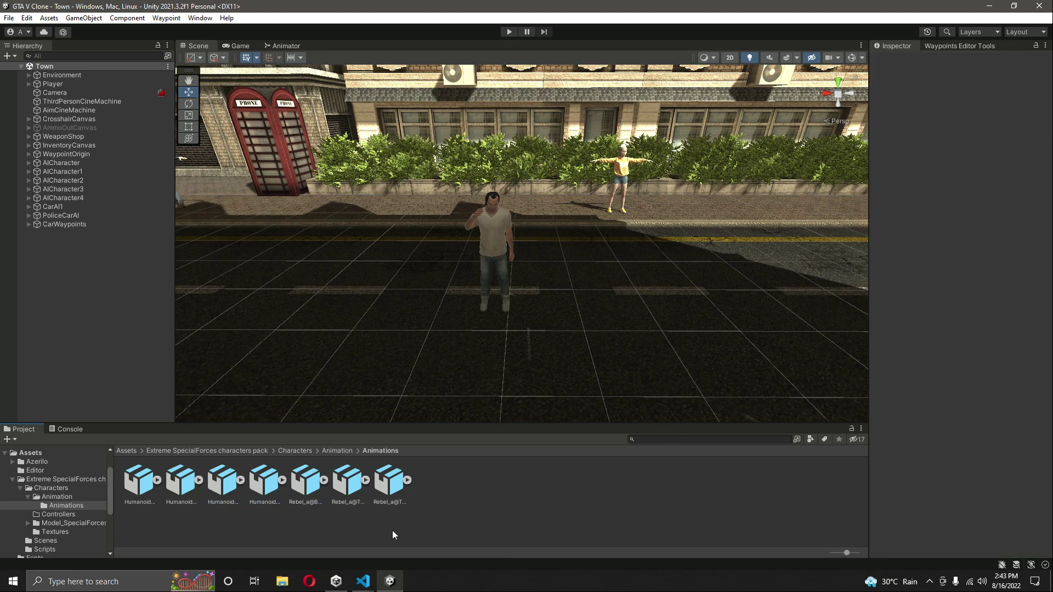
Step: Lock the Inspector on RunForwardAssaultRifle's Animation settings, one clip spanning 0 to 18
{"action": "left_click", "coordinate": [190, 475]}
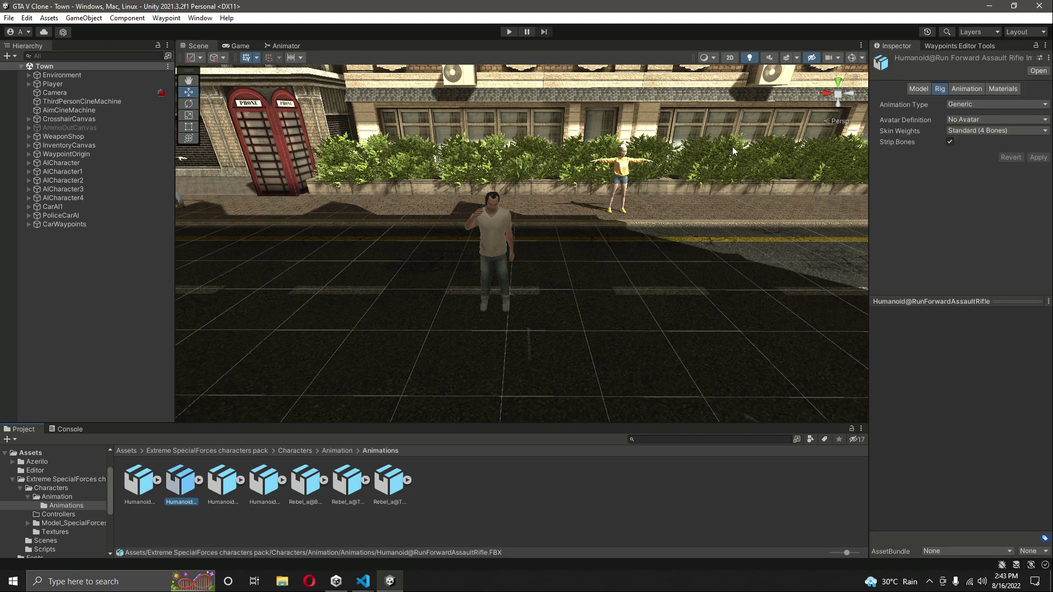
{"action": "left_click", "coordinate": [961, 90]}
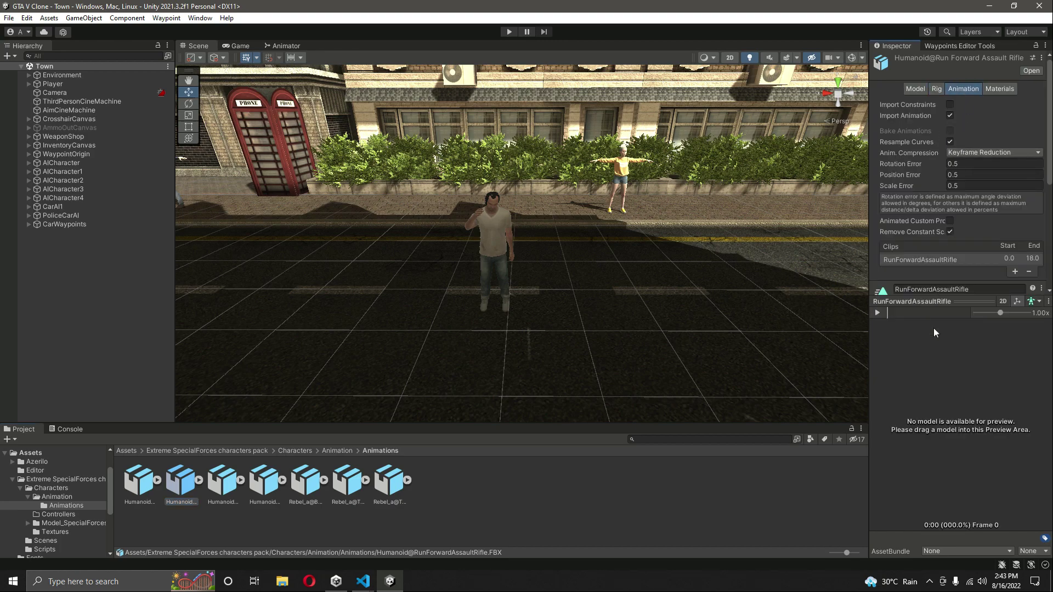
{"action": "left_click", "coordinate": [1035, 46]}
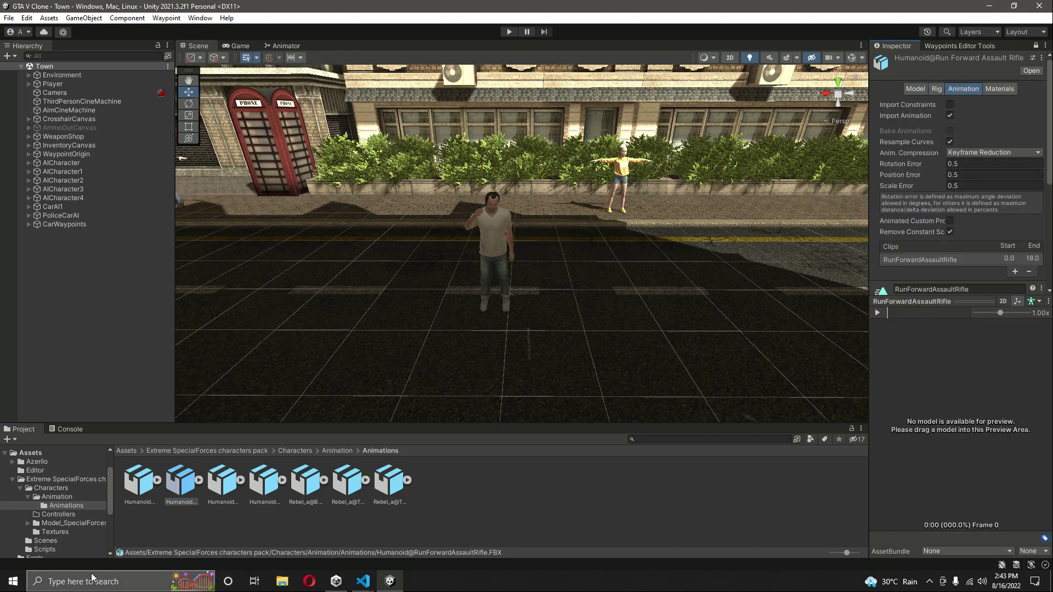
{"action": "left_click", "coordinate": [68, 522]}
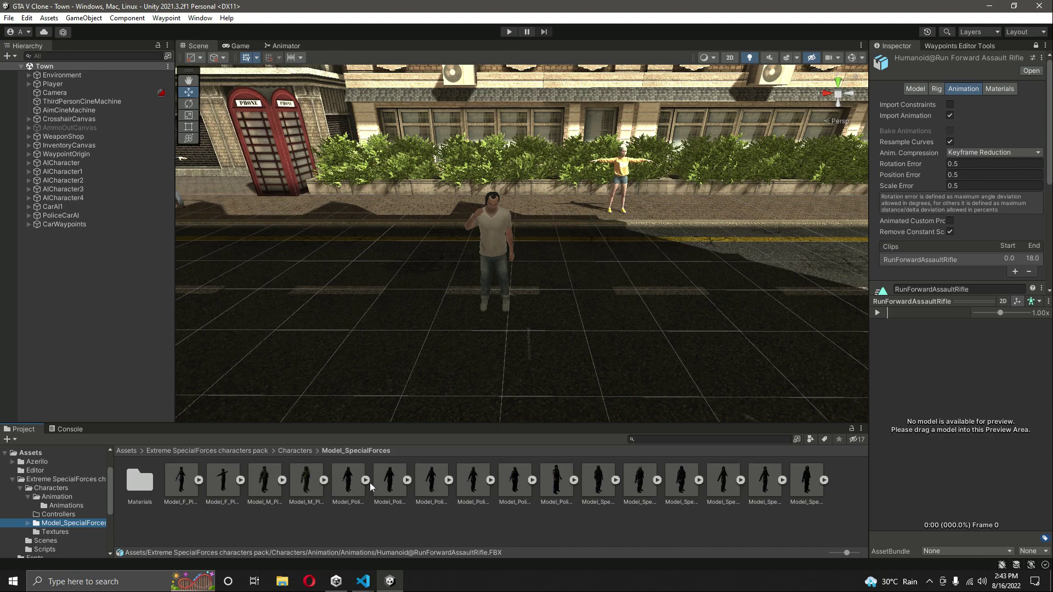
Step: Preview RunForwardAssaultRifle playing on the Model_PoliceSquad_Leader model
{"action": "left_click_drag", "start_coordinate": [534, 482], "coordinate": [936, 410]}
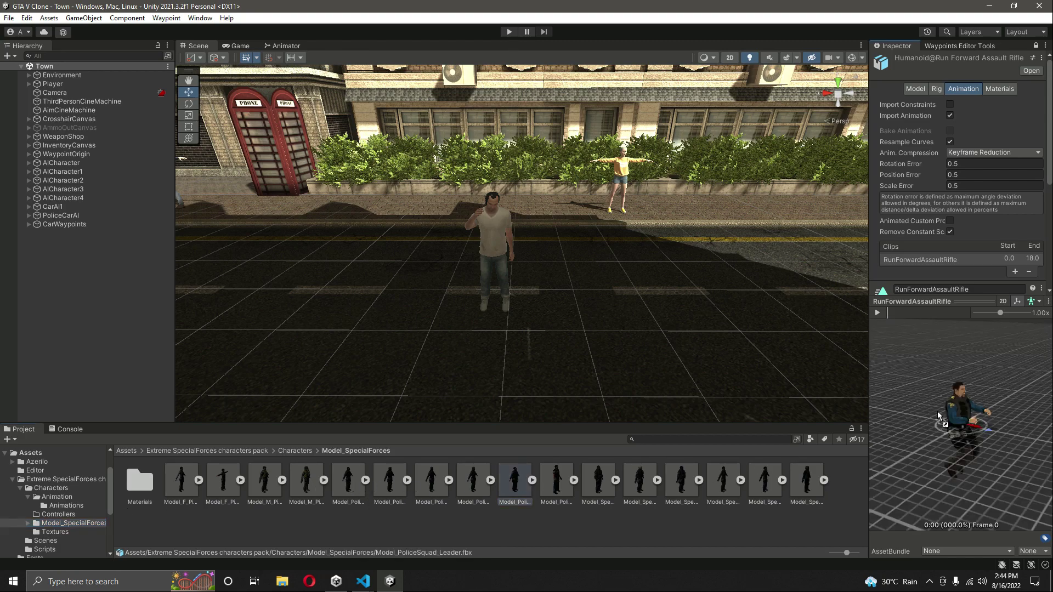
{"action": "left_click", "coordinate": [882, 314]}
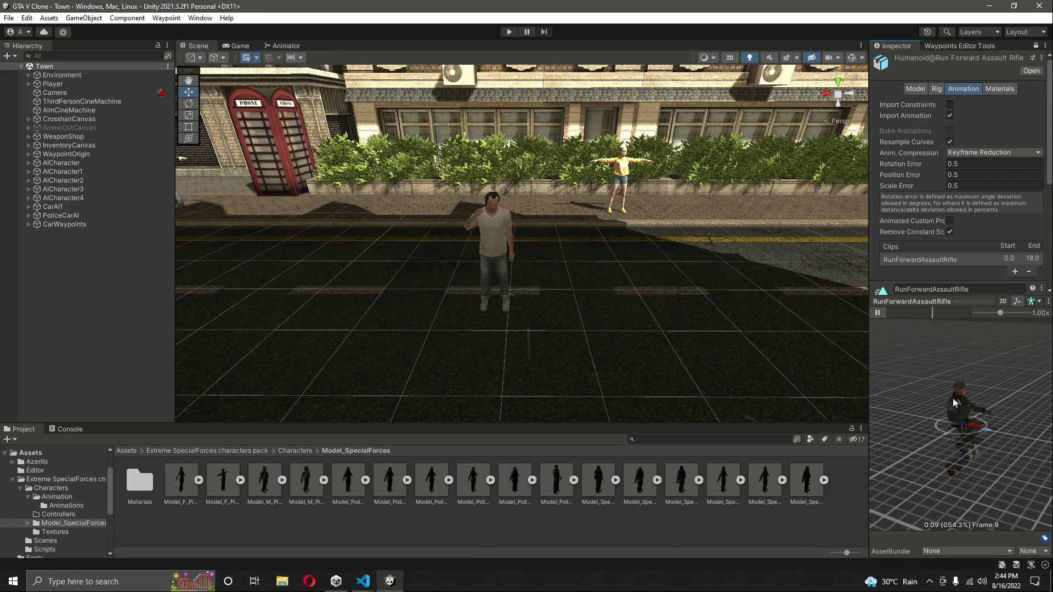
{"action": "left_click_drag", "start_coordinate": [583, 498], "coordinate": [960, 442]}
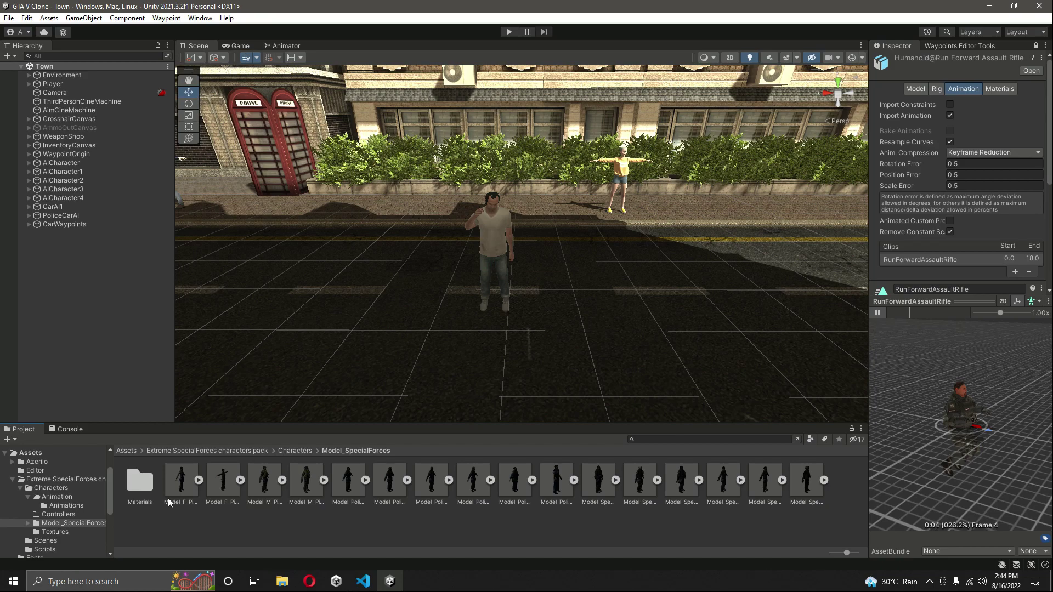
Step: Unlock the Inspector and view Humanoid@DeathBackAssaultRifle's rig settings: Generic, no avatar
{"action": "left_click", "coordinate": [1035, 46]}
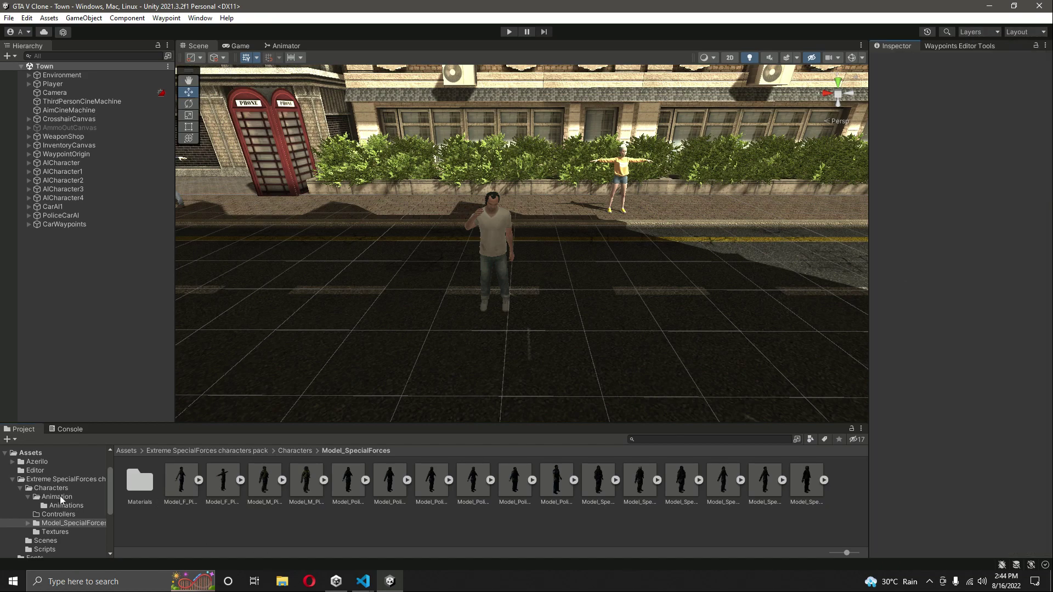
{"action": "left_click", "coordinate": [61, 503]}
{"action": "left_click", "coordinate": [133, 490]}
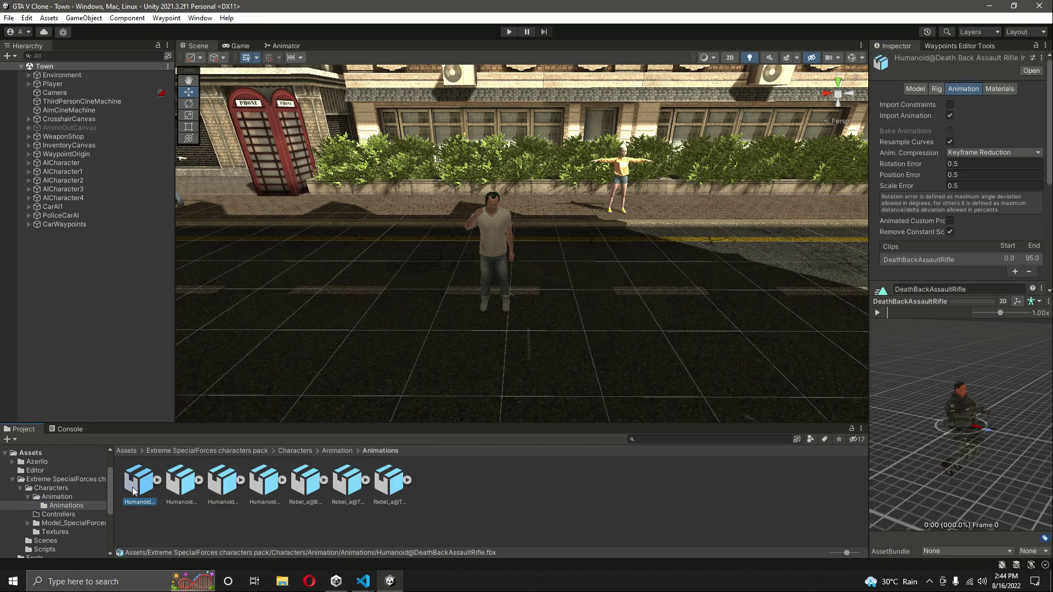
{"action": "left_click", "coordinate": [937, 89]}
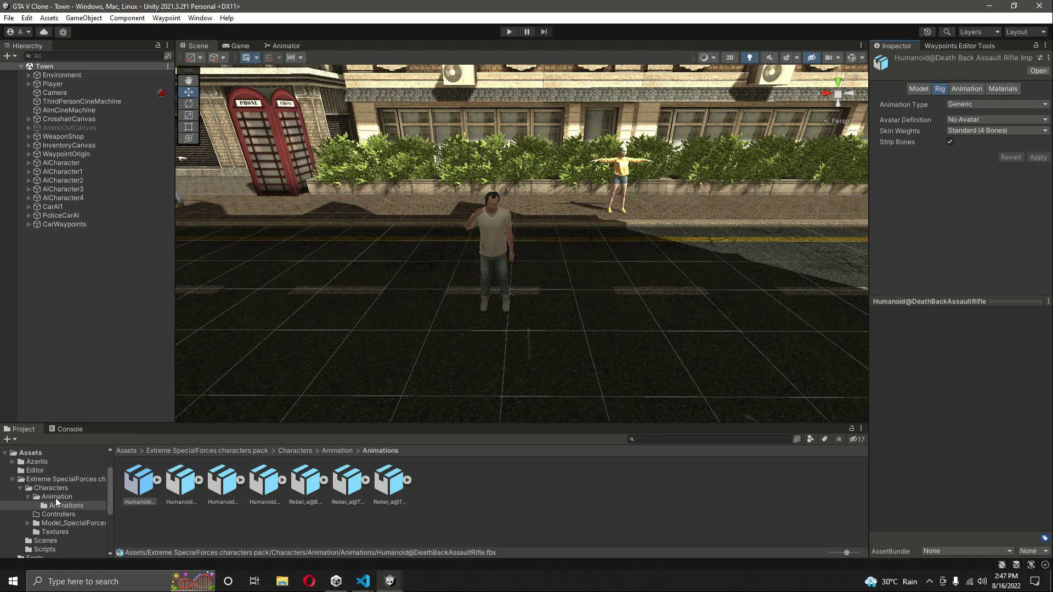
Step: Check the rig settings of Model_F_Pilot_02 in Characters > Model_SpecialForces
{"action": "left_click", "coordinate": [55, 478]}
{"action": "double_click", "coordinate": [137, 483]}
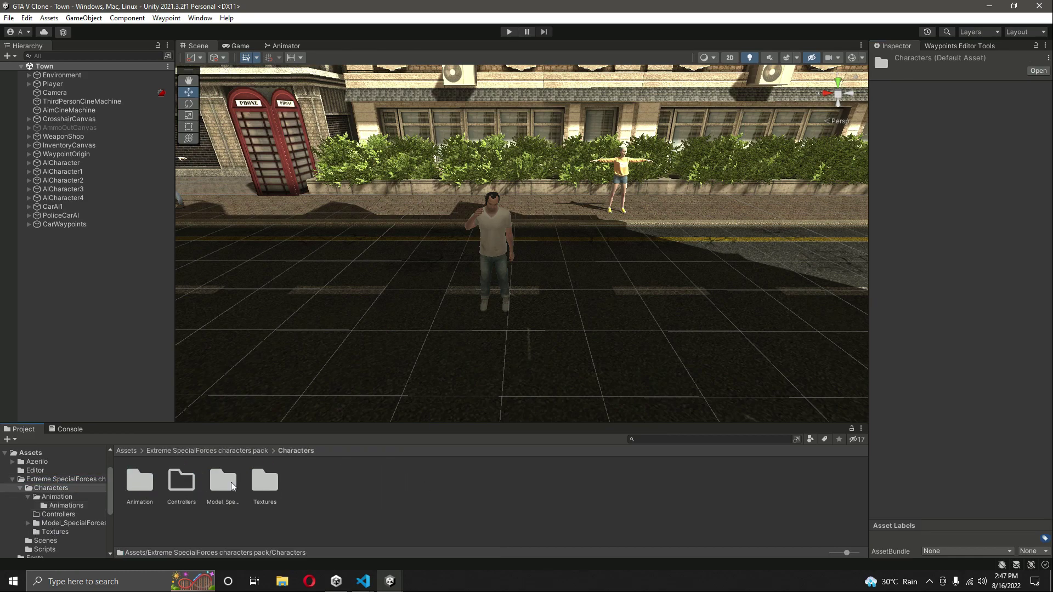
{"action": "double_click", "coordinate": [219, 484]}
{"action": "left_click", "coordinate": [223, 483]}
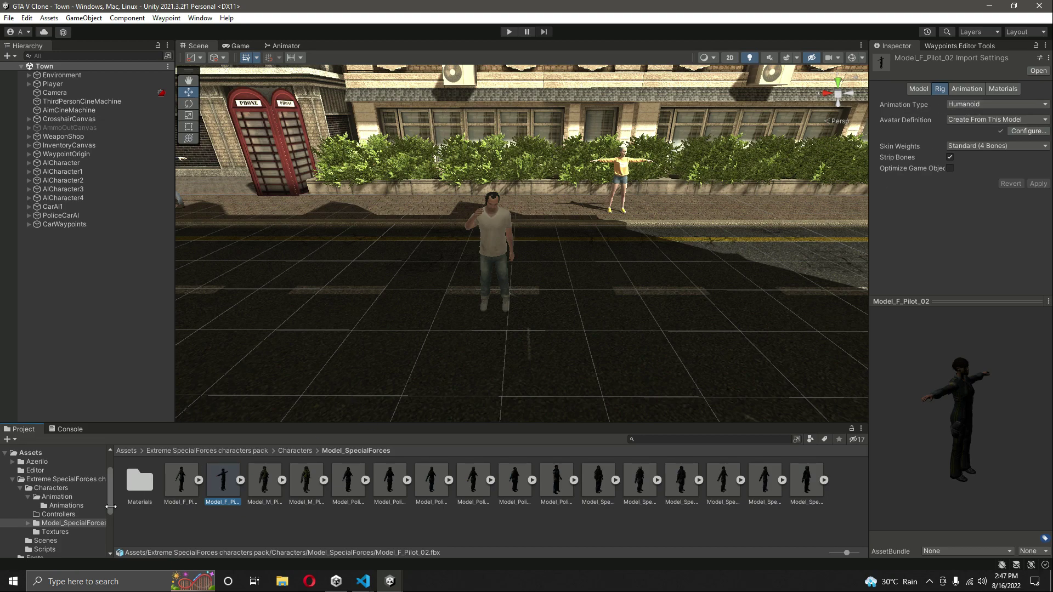
Step: Select all seven clips in the Characters > Animation > Animations folder
{"action": "left_click", "coordinate": [62, 496]}
{"action": "left_click", "coordinate": [66, 504]}
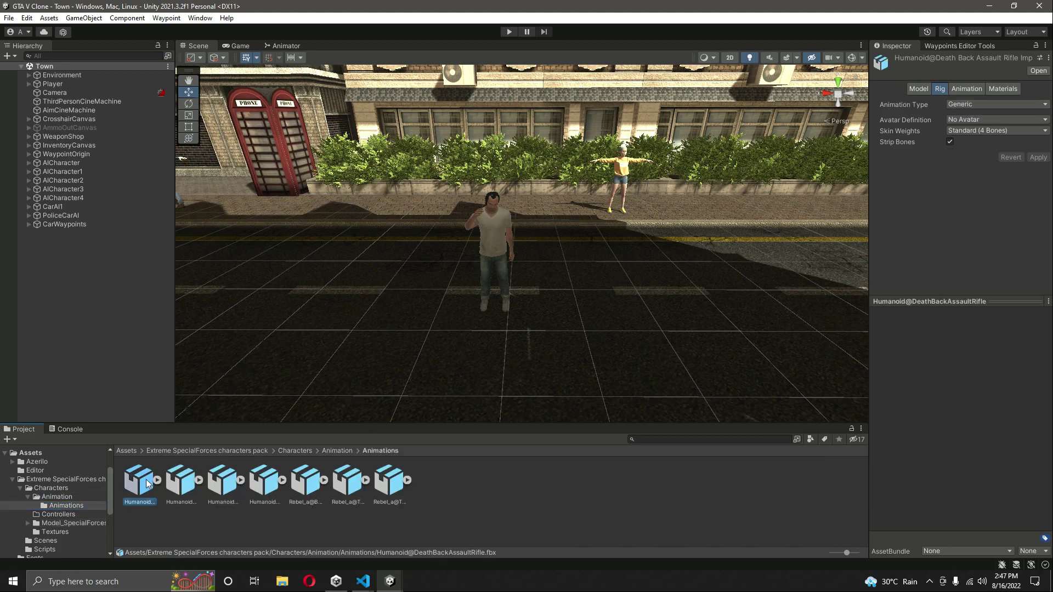
{"action": "key", "text": "ctrl+a"}
{"action": "left_click", "coordinate": [351, 491]}
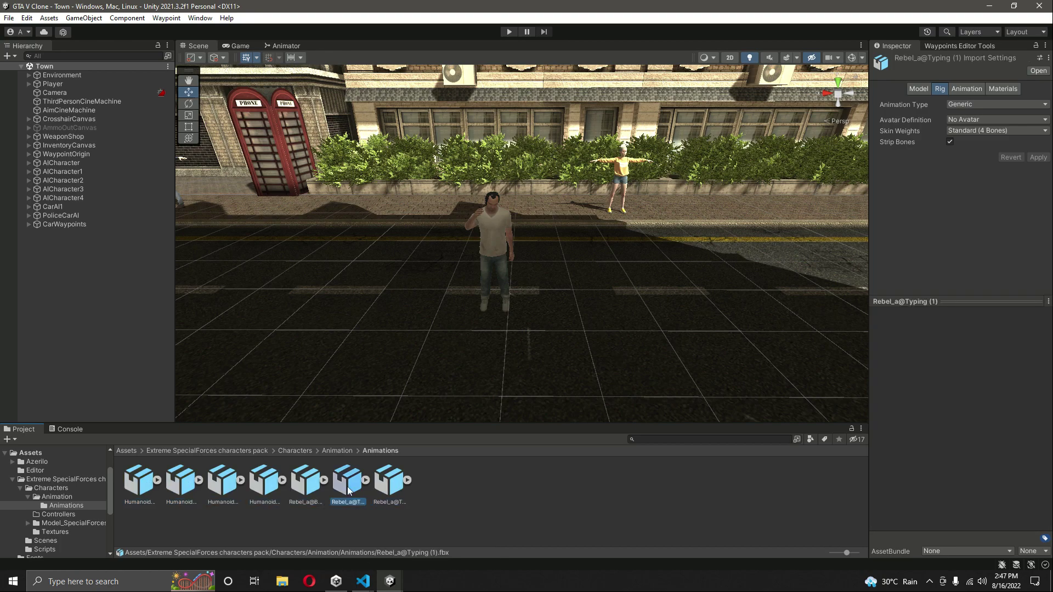
{"action": "left_click", "coordinate": [275, 483]}
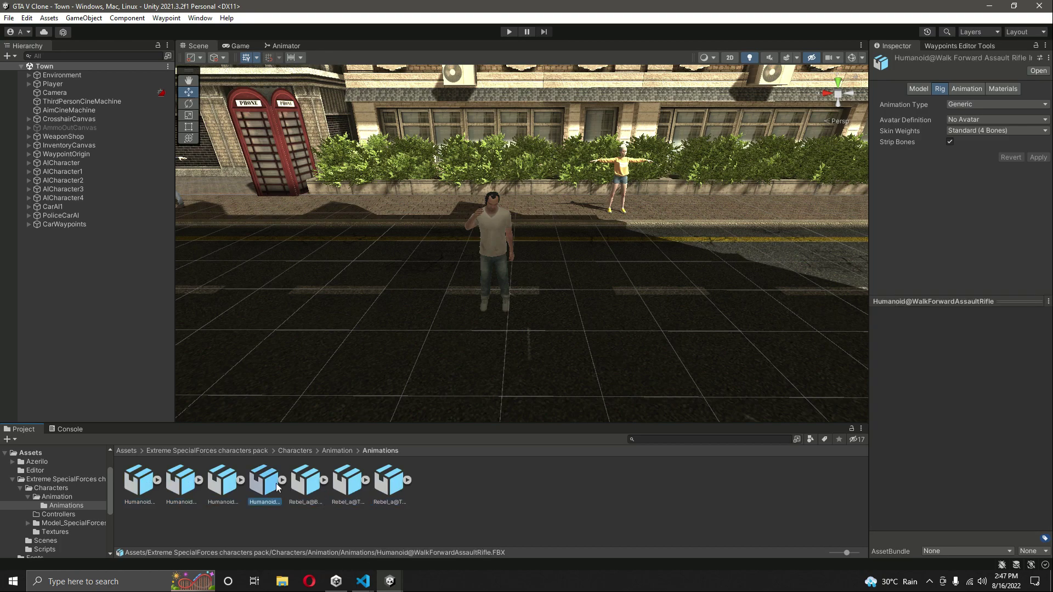
Step: Set the seven clips' Rig Animation Type to Humanoid and apply the change
{"action": "left_click", "coordinate": [988, 105]}
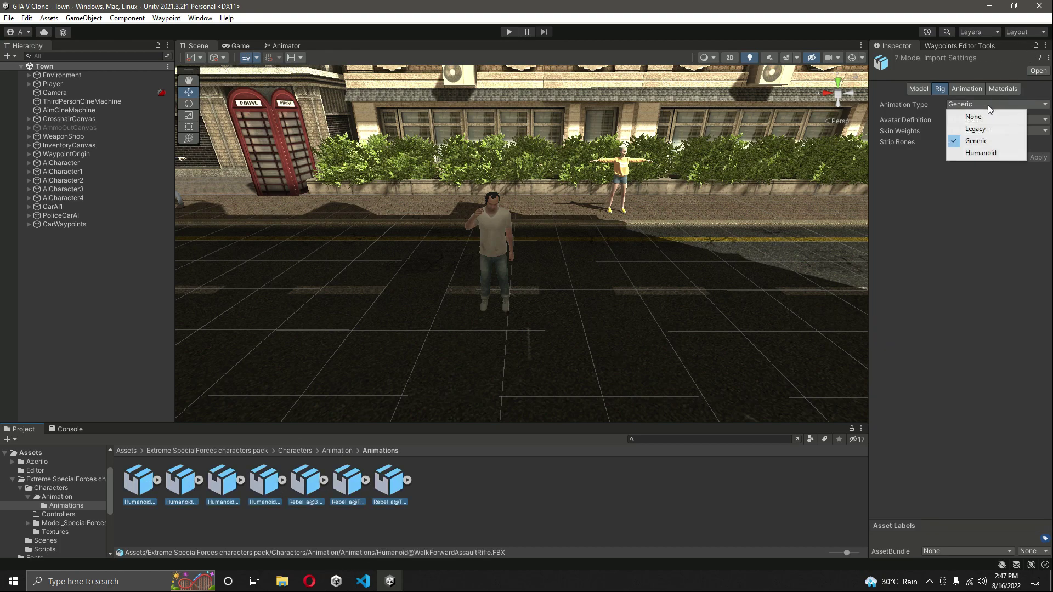
{"action": "left_click", "coordinate": [986, 156]}
{"action": "left_click", "coordinate": [1039, 184]}
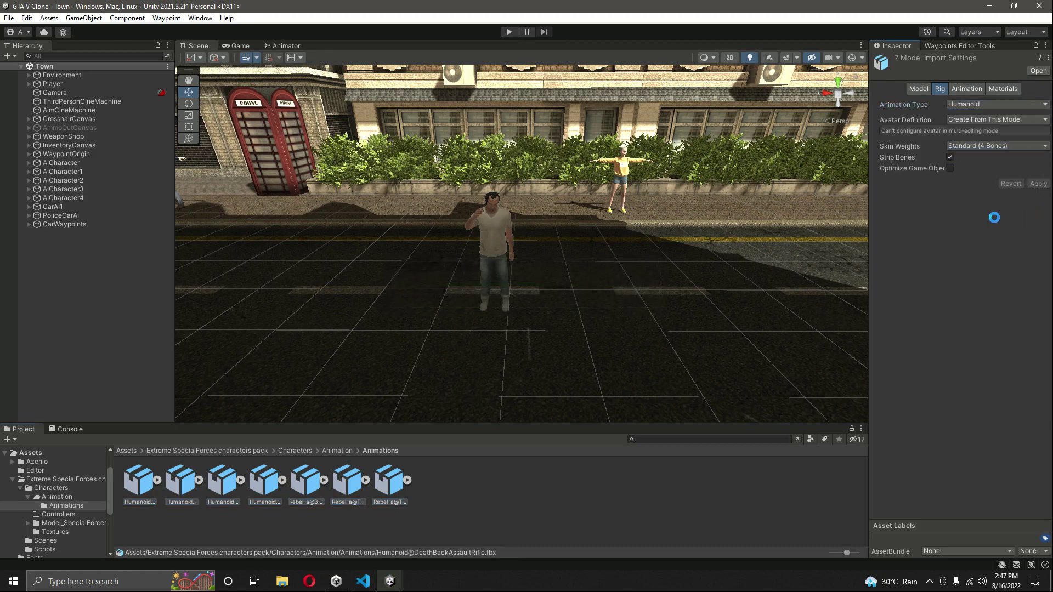
{"action": "left_click", "coordinate": [182, 481]}
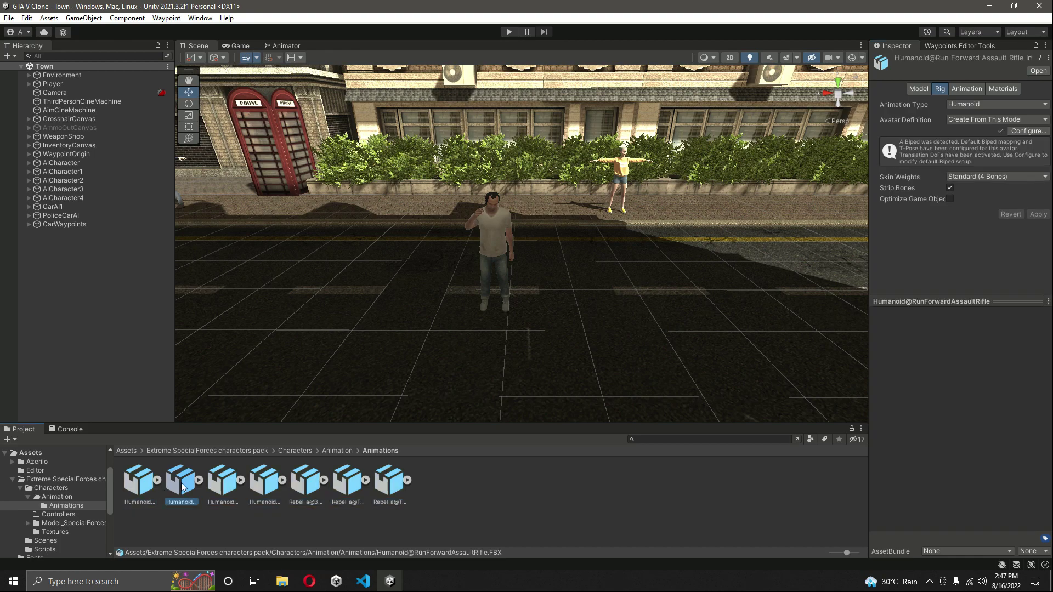
Step: Play RunForwardAssaultRifle's preview on a police model, then another Special Forces model
{"action": "left_click", "coordinate": [966, 88]}
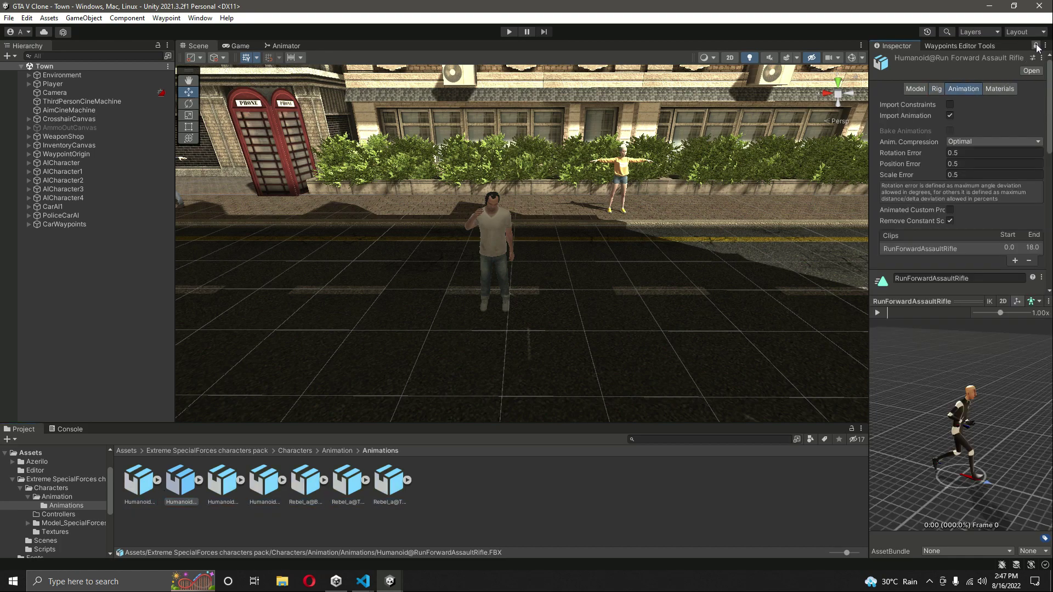
{"action": "left_click", "coordinate": [879, 314]}
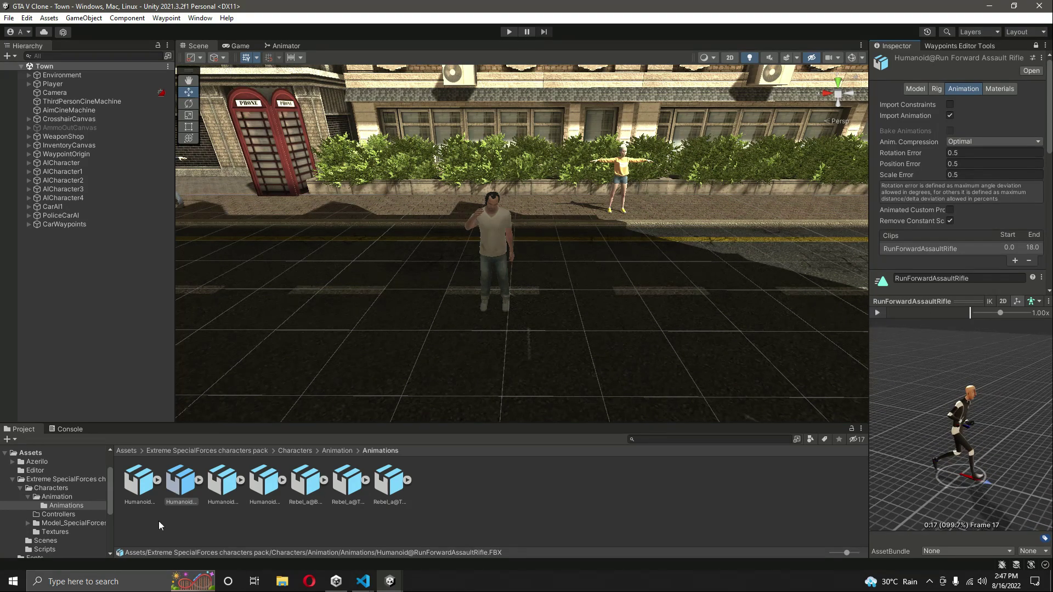
{"action": "left_click", "coordinate": [60, 489]}
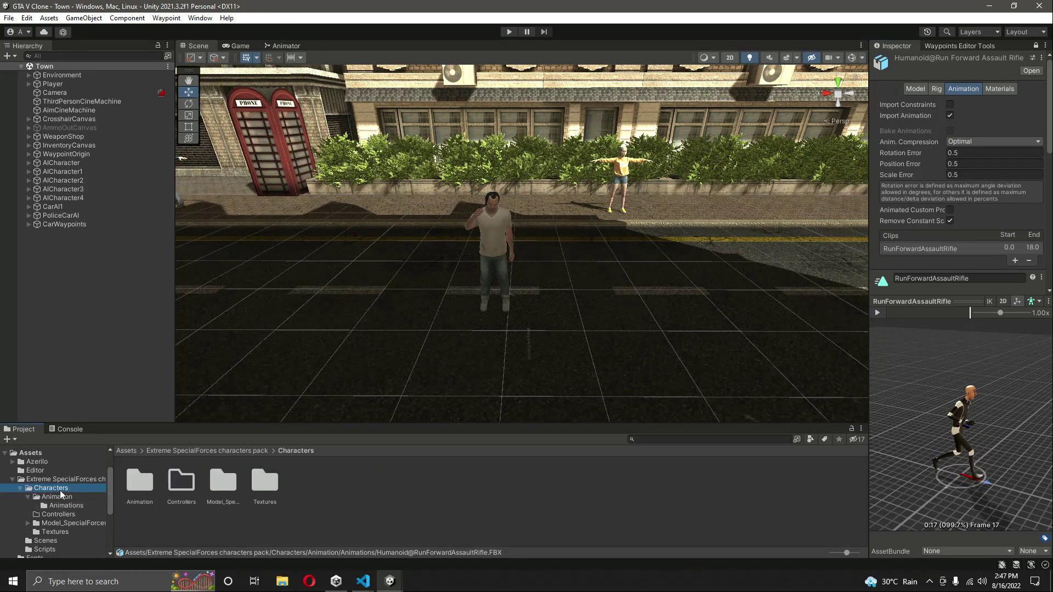
{"action": "double_click", "coordinate": [225, 482]}
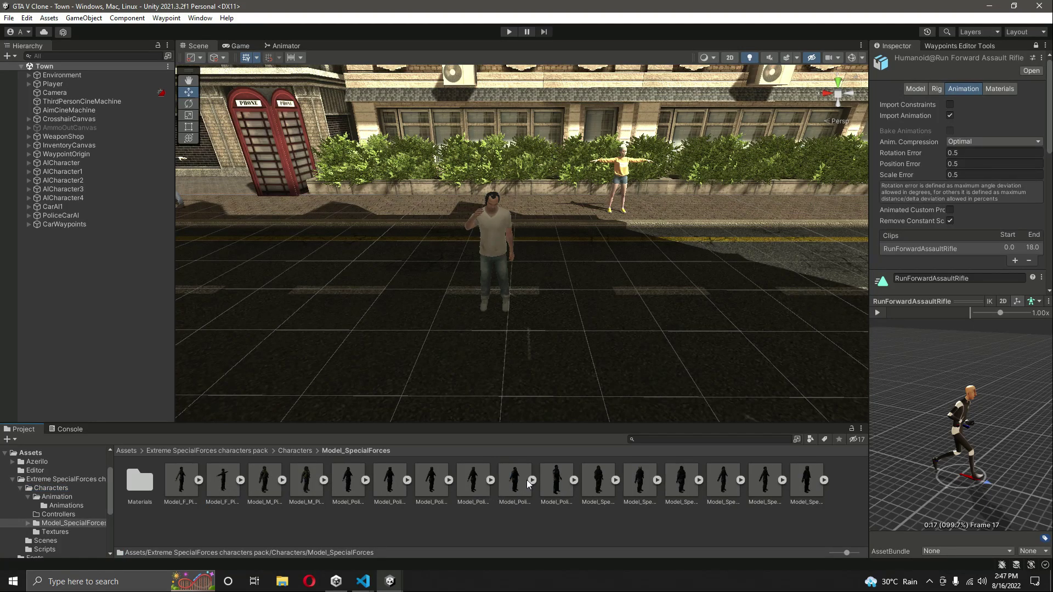
{"action": "left_click_drag", "start_coordinate": [514, 486], "coordinate": [915, 338]}
{"action": "left_click", "coordinate": [876, 313]}
{"action": "left_click_drag", "start_coordinate": [566, 482], "coordinate": [922, 418]}
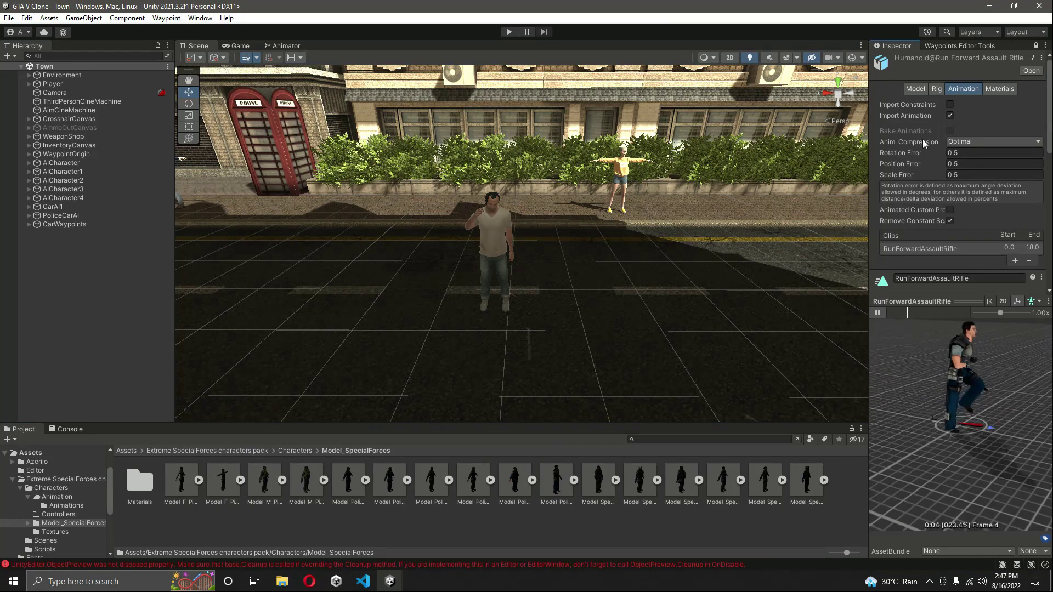
{"action": "left_click", "coordinate": [936, 88]}
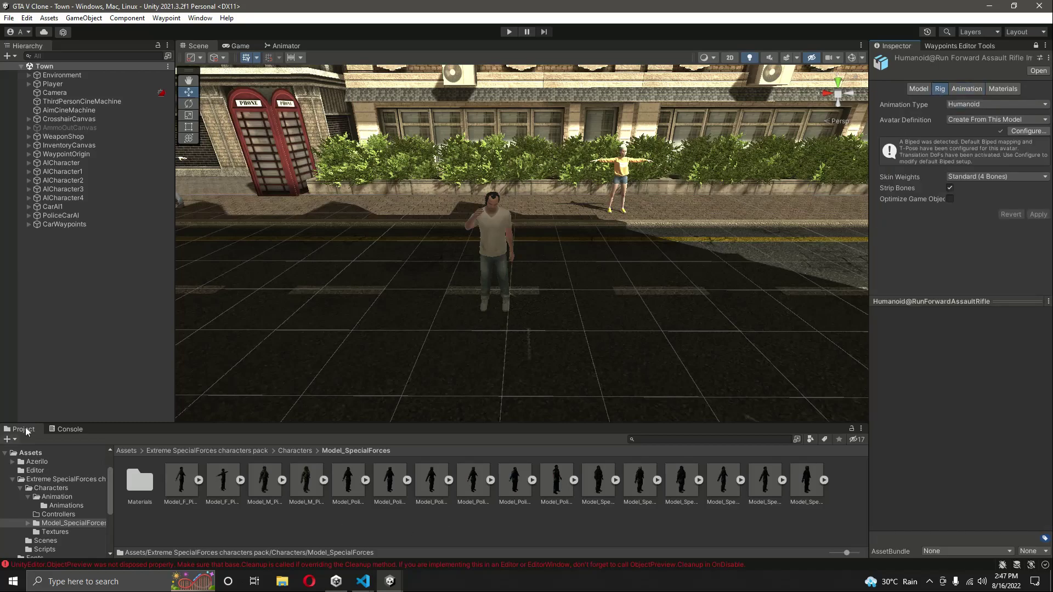
Step: Clear the errors in the Console and go back to the Project view
{"action": "left_click", "coordinate": [58, 429]}
{"action": "left_click", "coordinate": [12, 439]}
{"action": "left_click", "coordinate": [22, 429]}
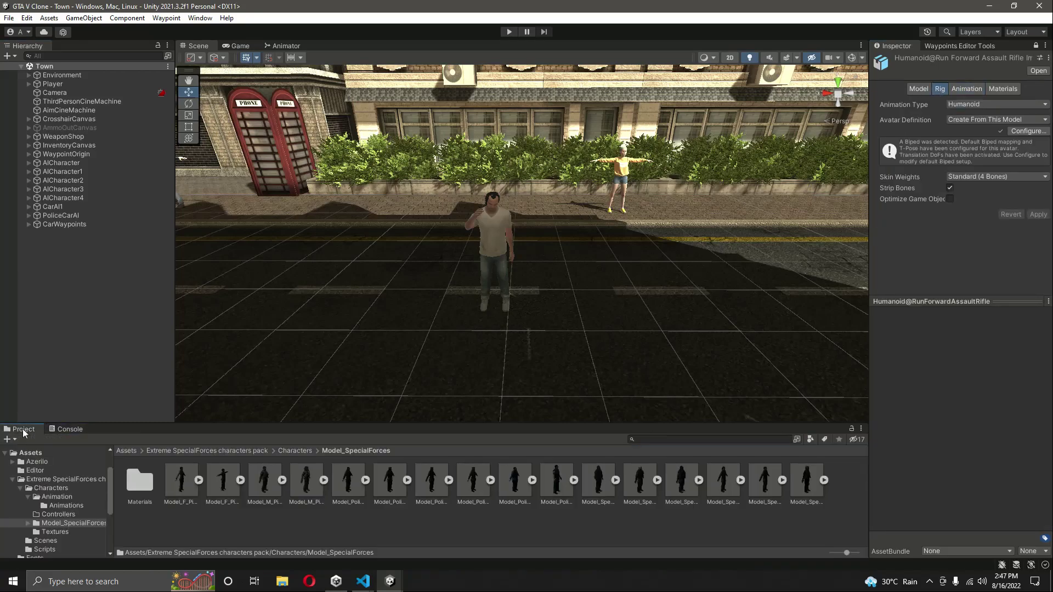
Step: Collapse the Animation folder and show the Extreme SpecialForces characters pack's top level
{"action": "left_click", "coordinate": [173, 516]}
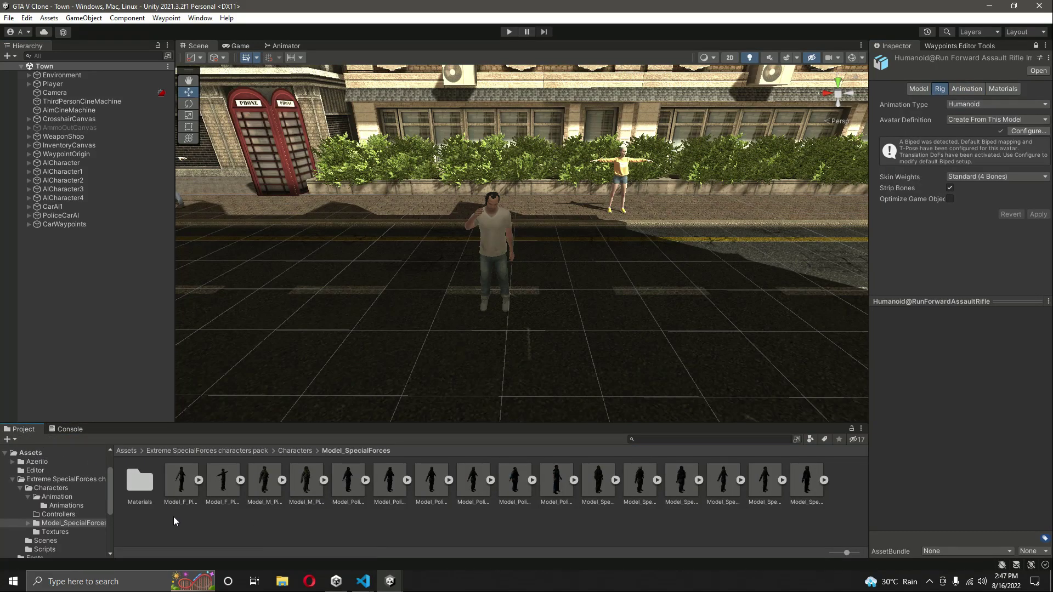
{"action": "left_click", "coordinate": [25, 498]}
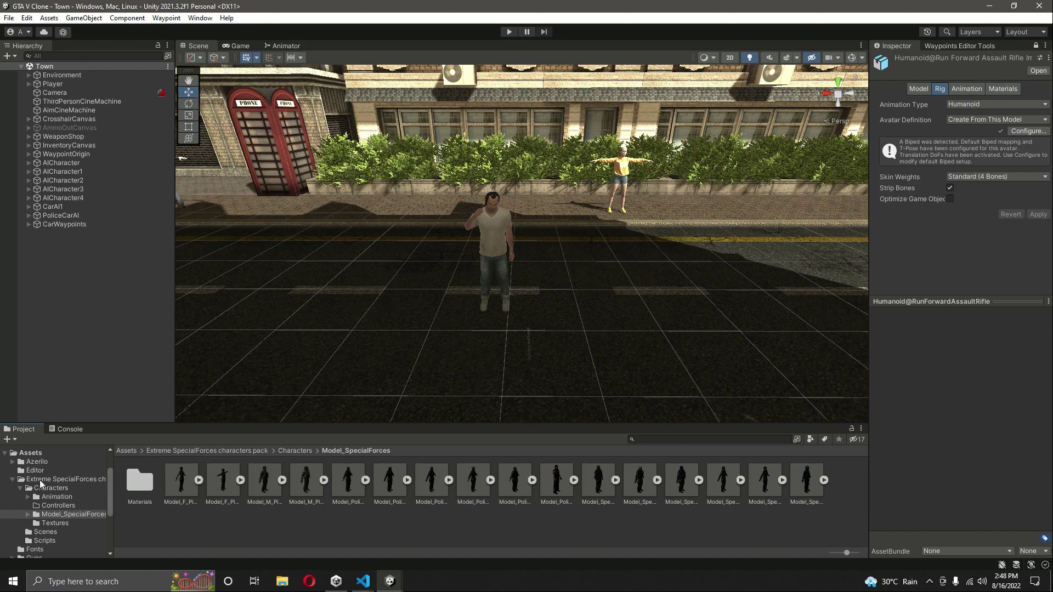
{"action": "left_click", "coordinate": [41, 481]}
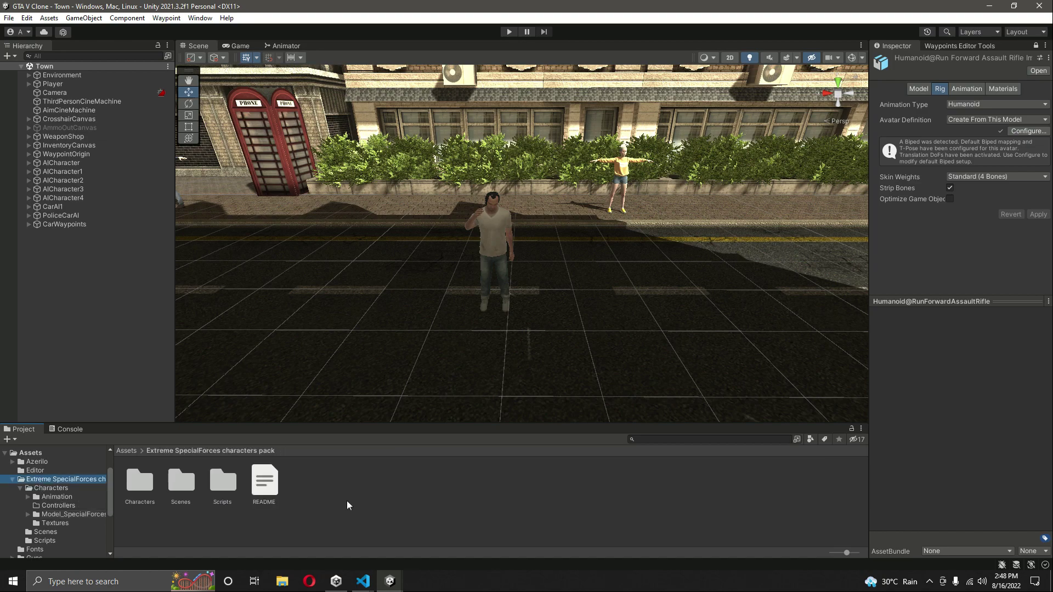